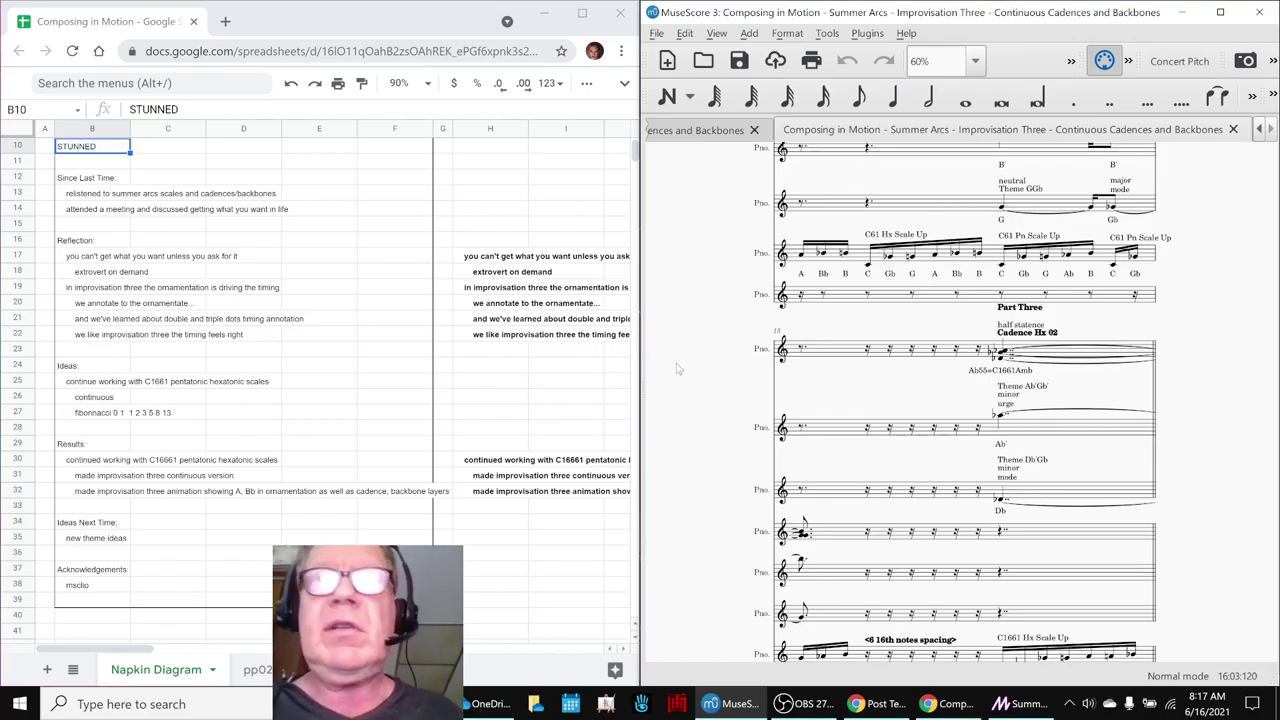
Step: Play Improvisation Three through to the end, return to its first rest, and briefly check OBS
key(space)
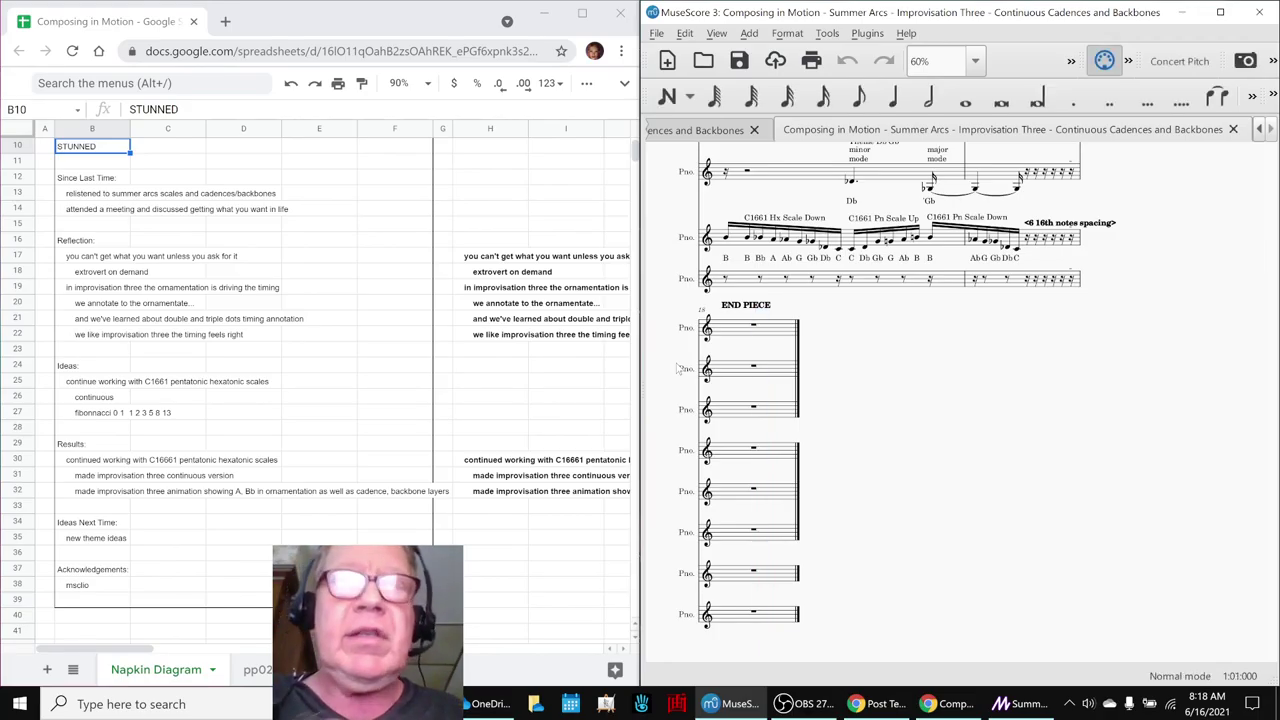
key(ctrl+Home)
click(1131, 250)
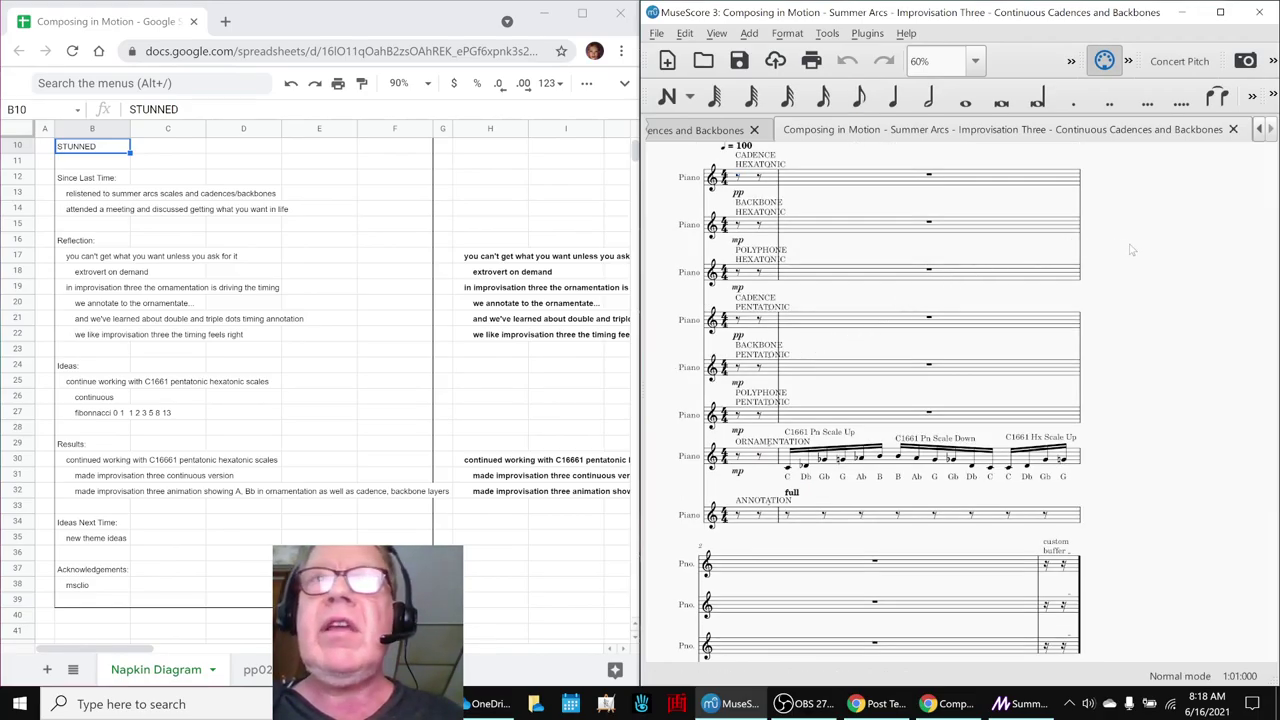
click(786, 706)
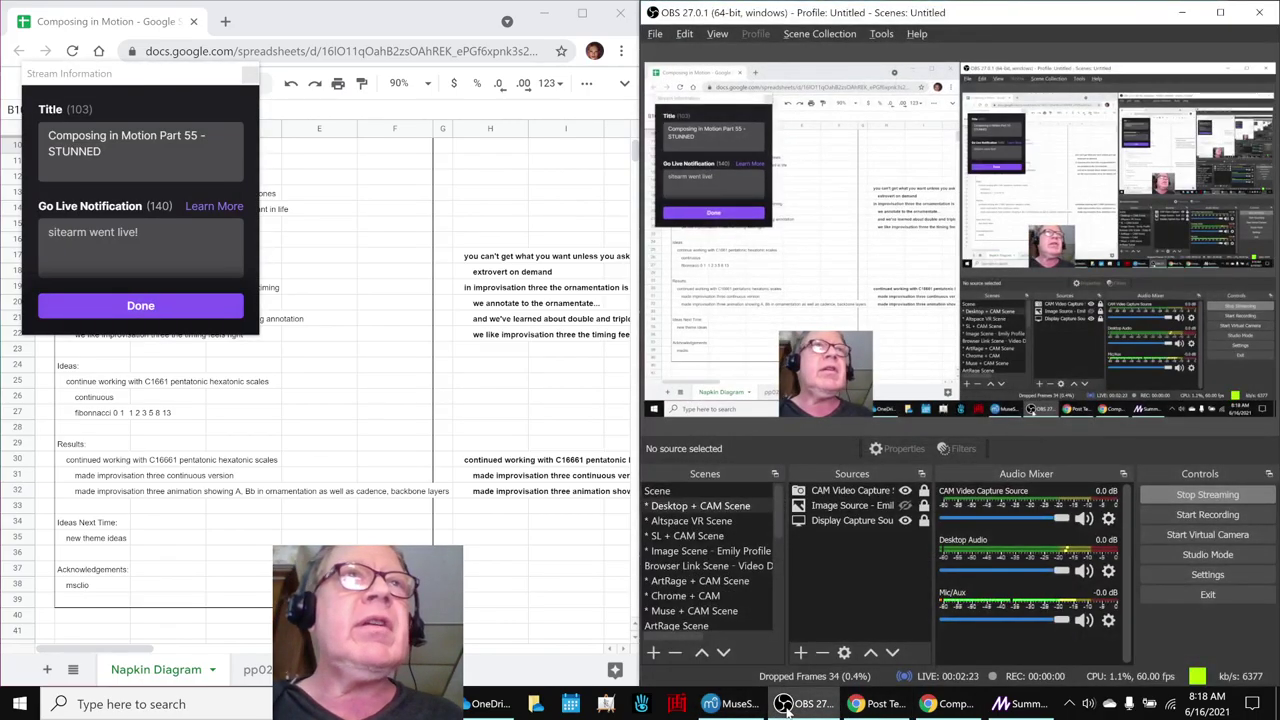
click(786, 706)
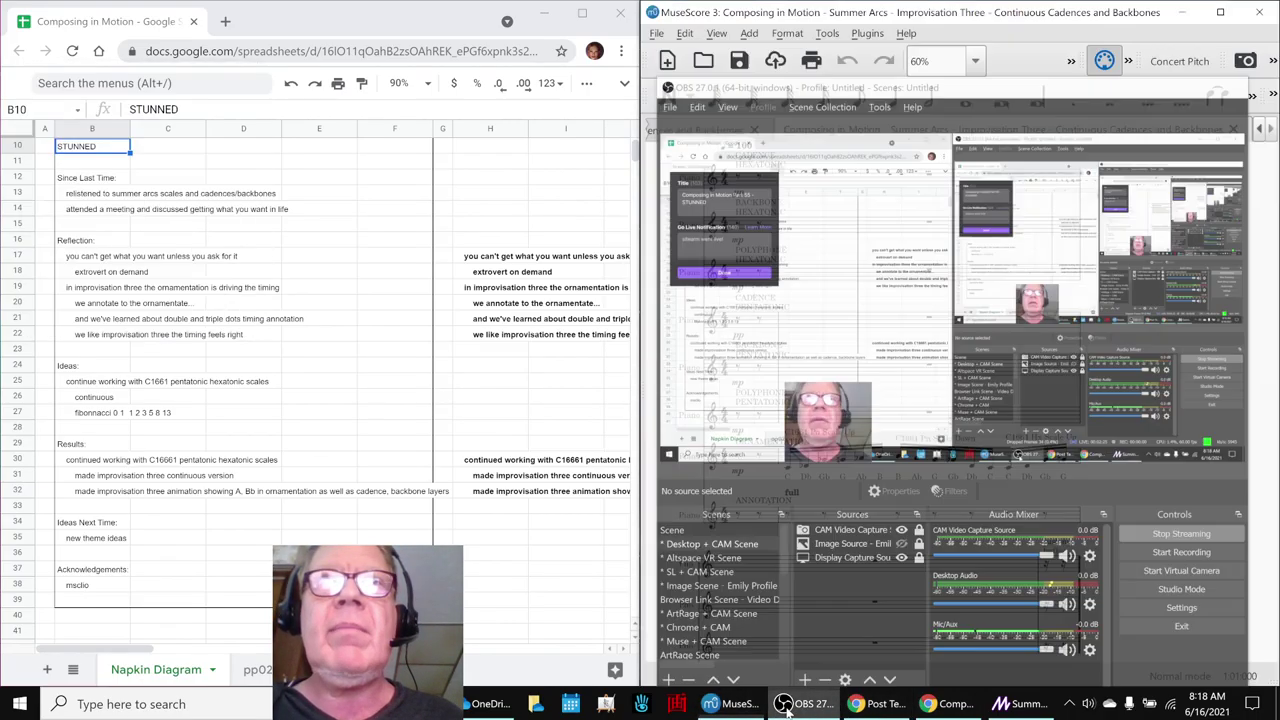
click(464, 258)
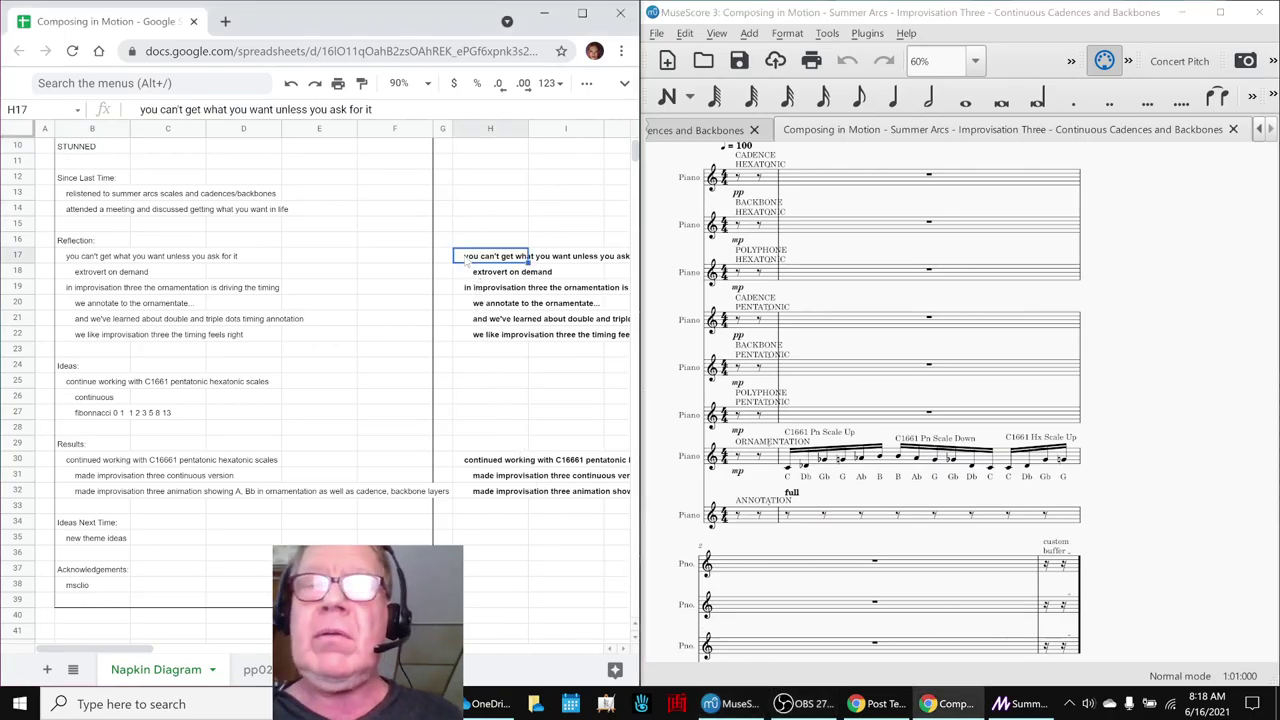
scroll(465, 262, right, 3)
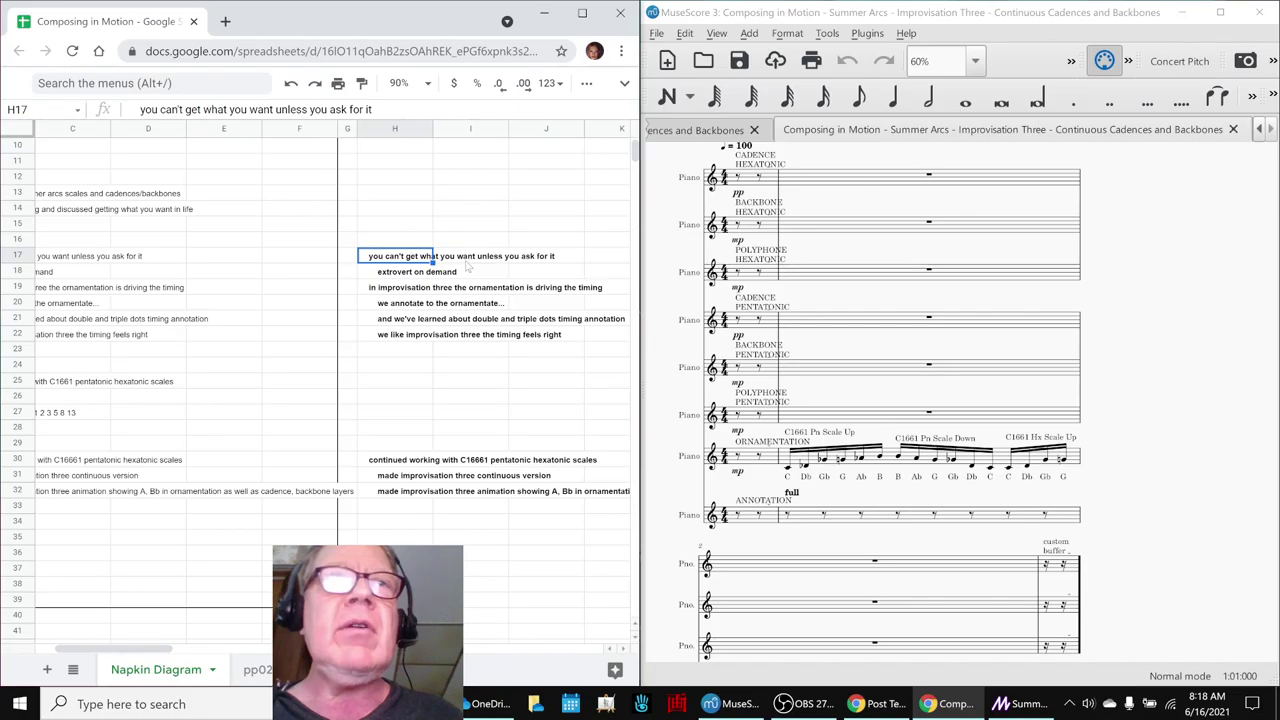
key(Down)
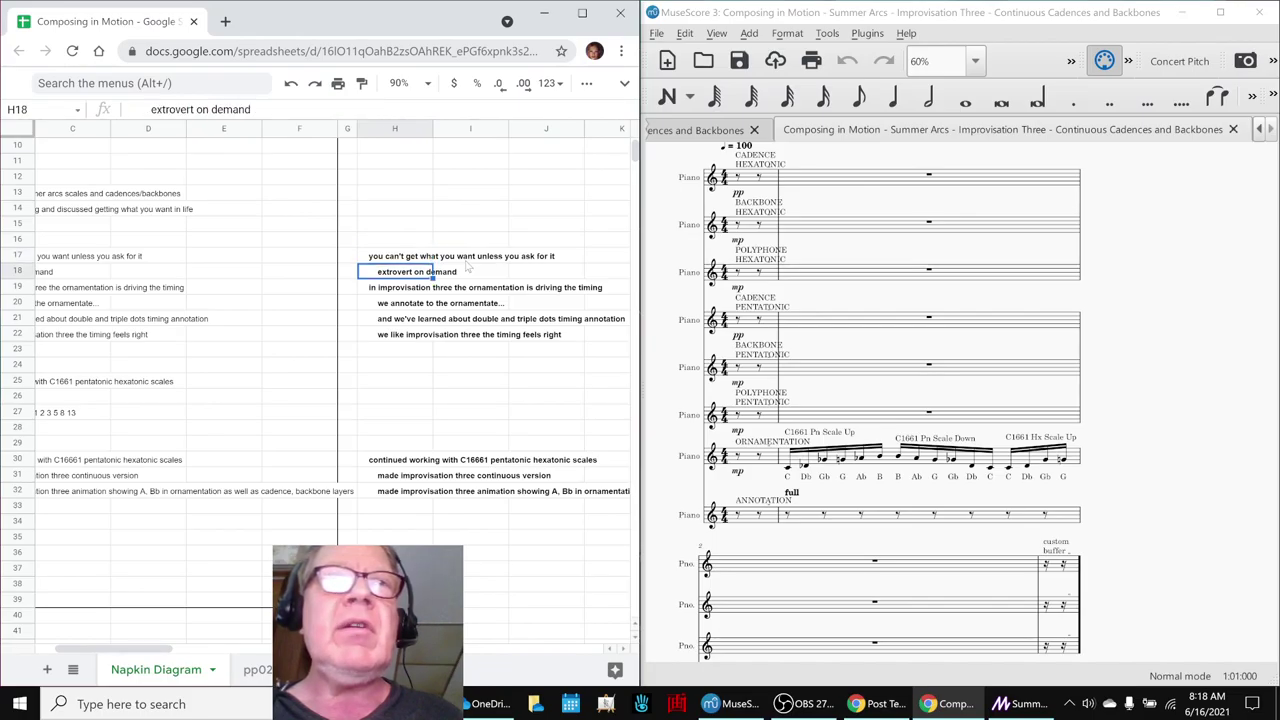
key(Down)
key(Up)
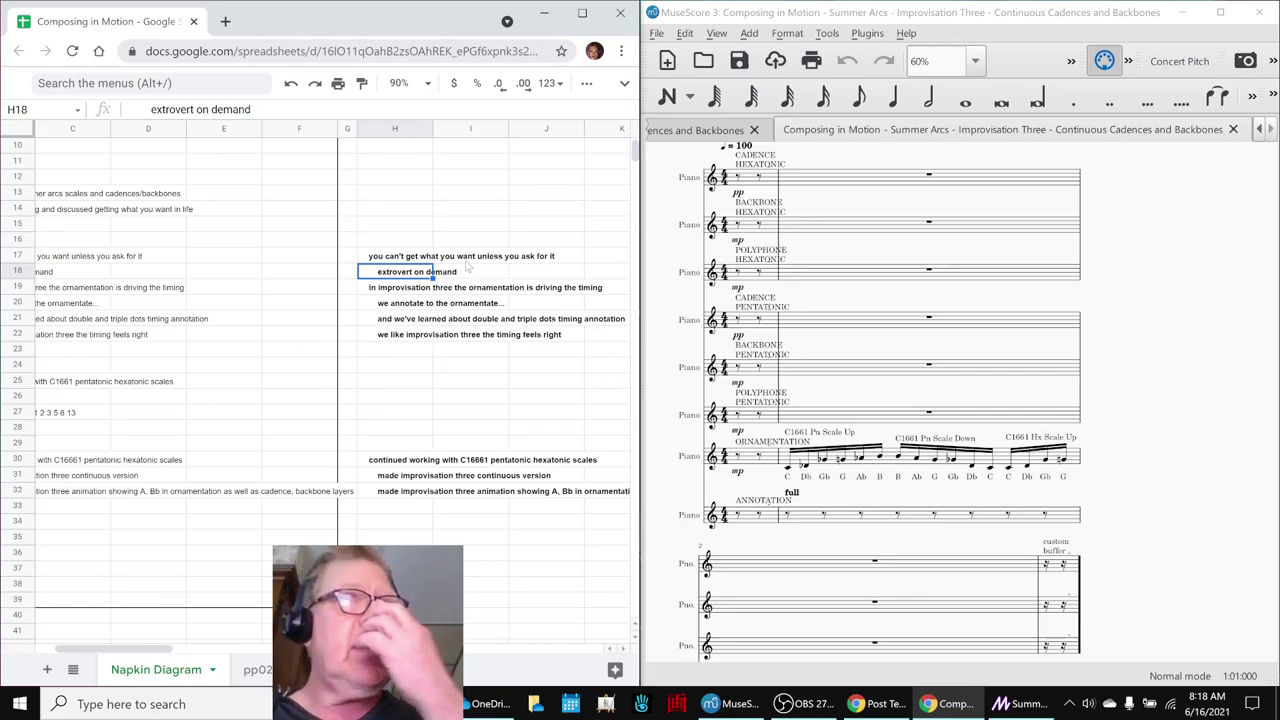
key(Down)
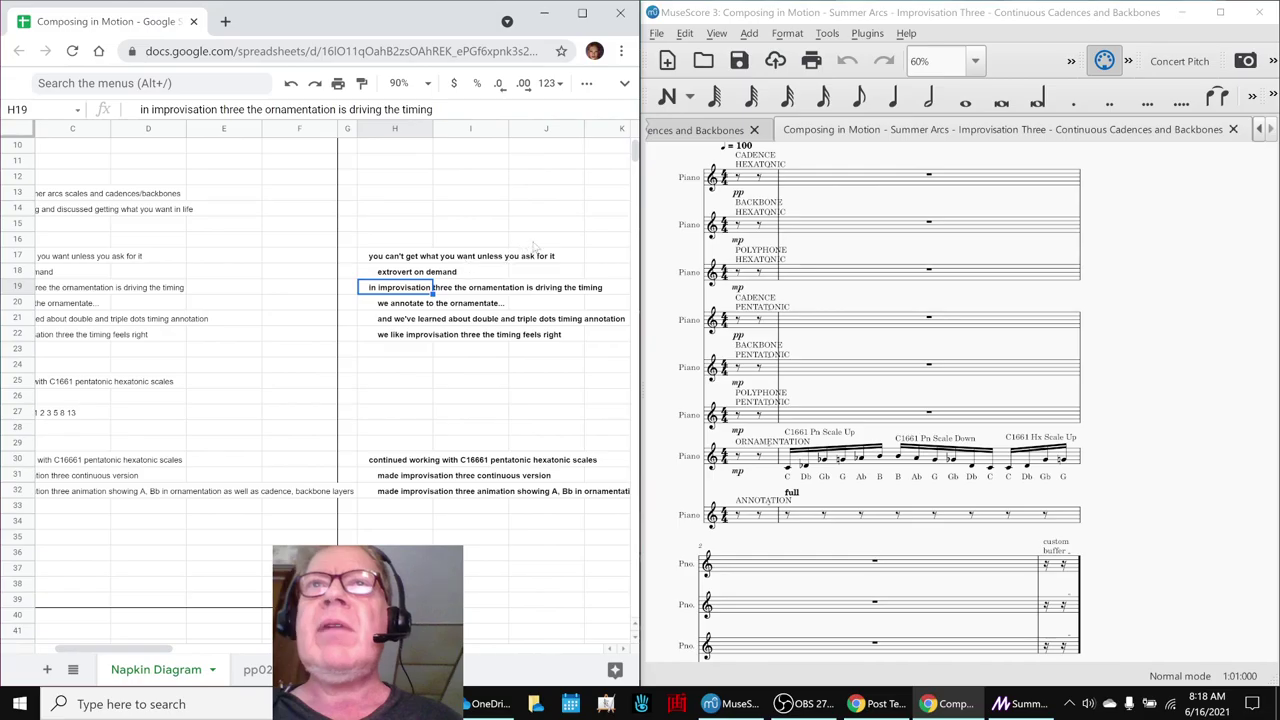
Step: Maximize MuseScore and show Improvisation Two in Continuous View
click(1220, 12)
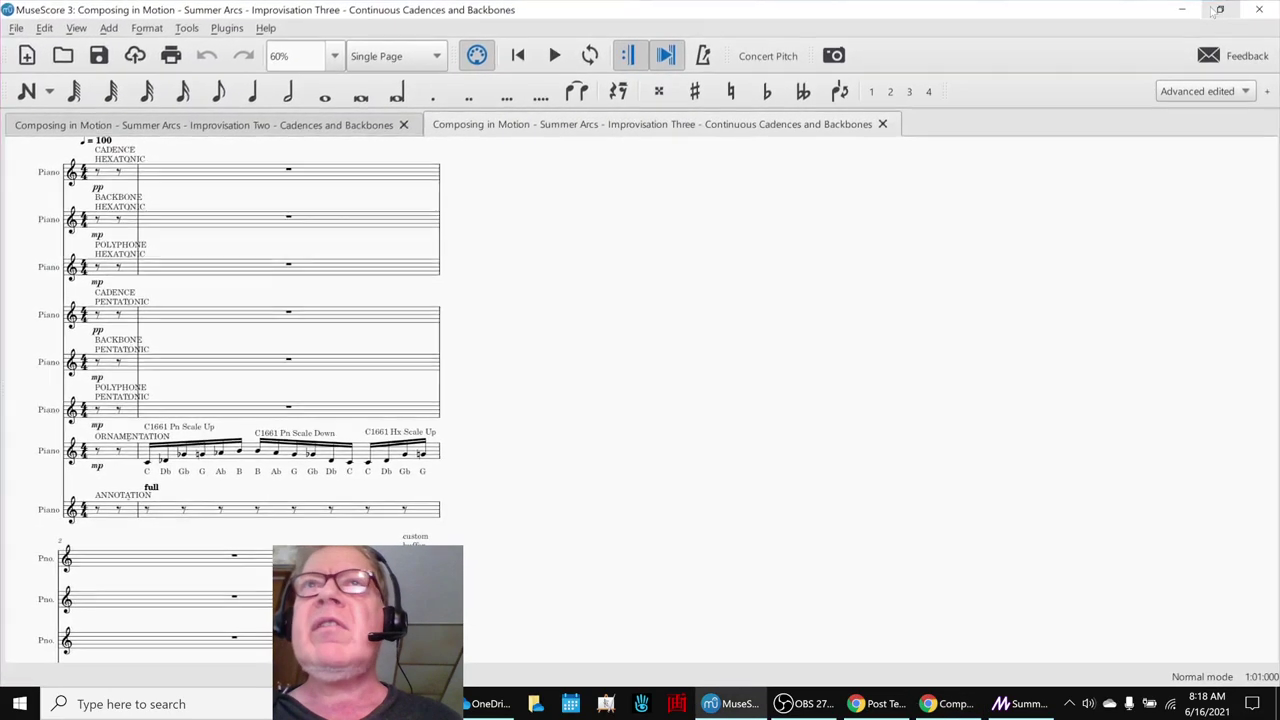
click(393, 57)
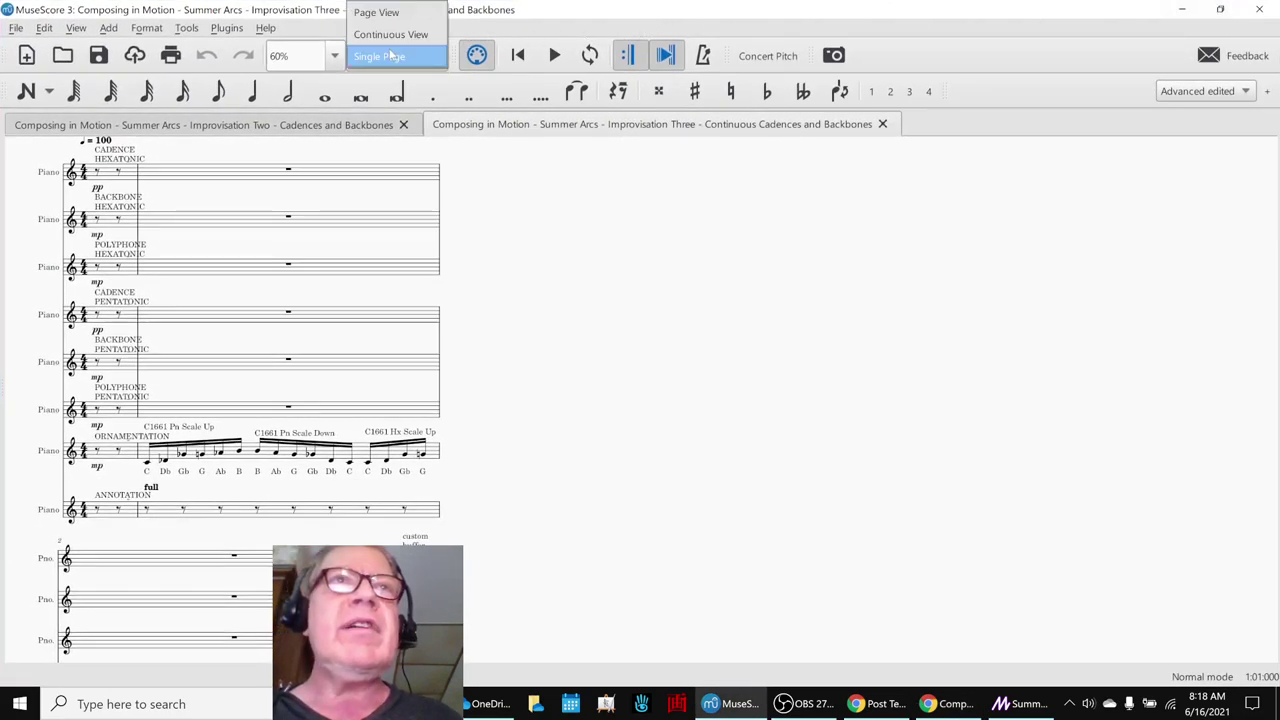
click(390, 34)
click(352, 124)
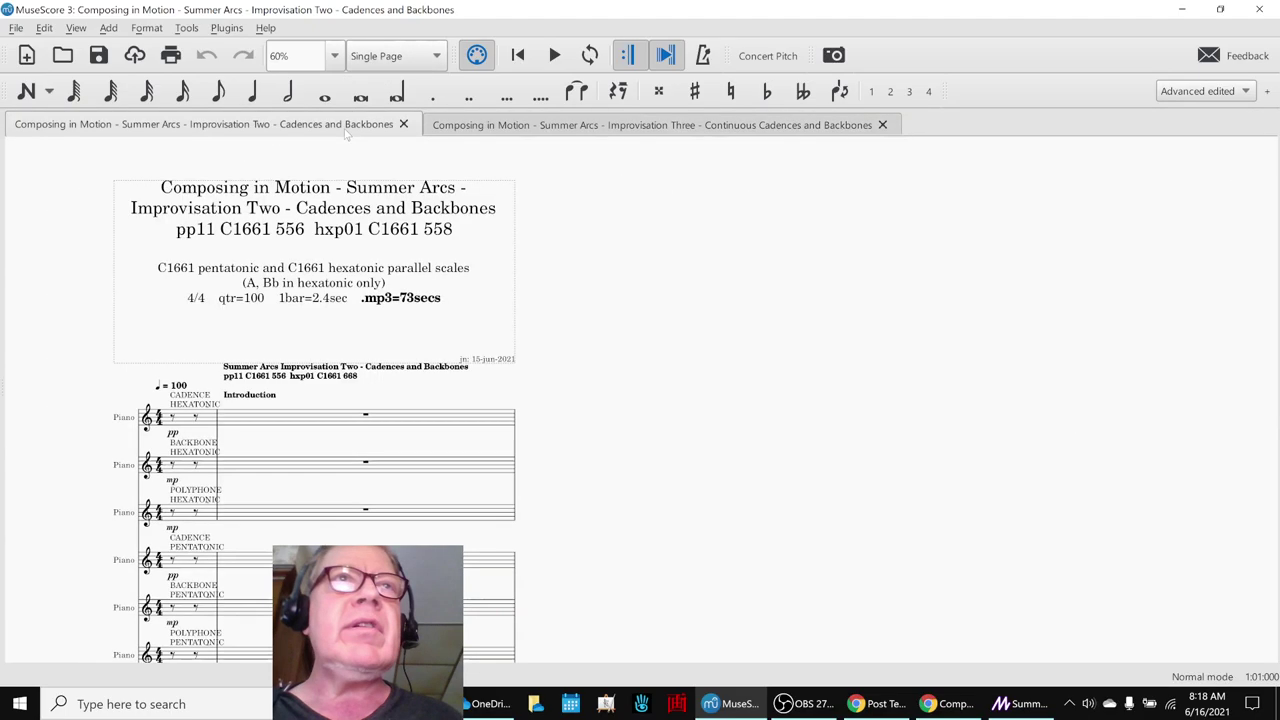
click(383, 62)
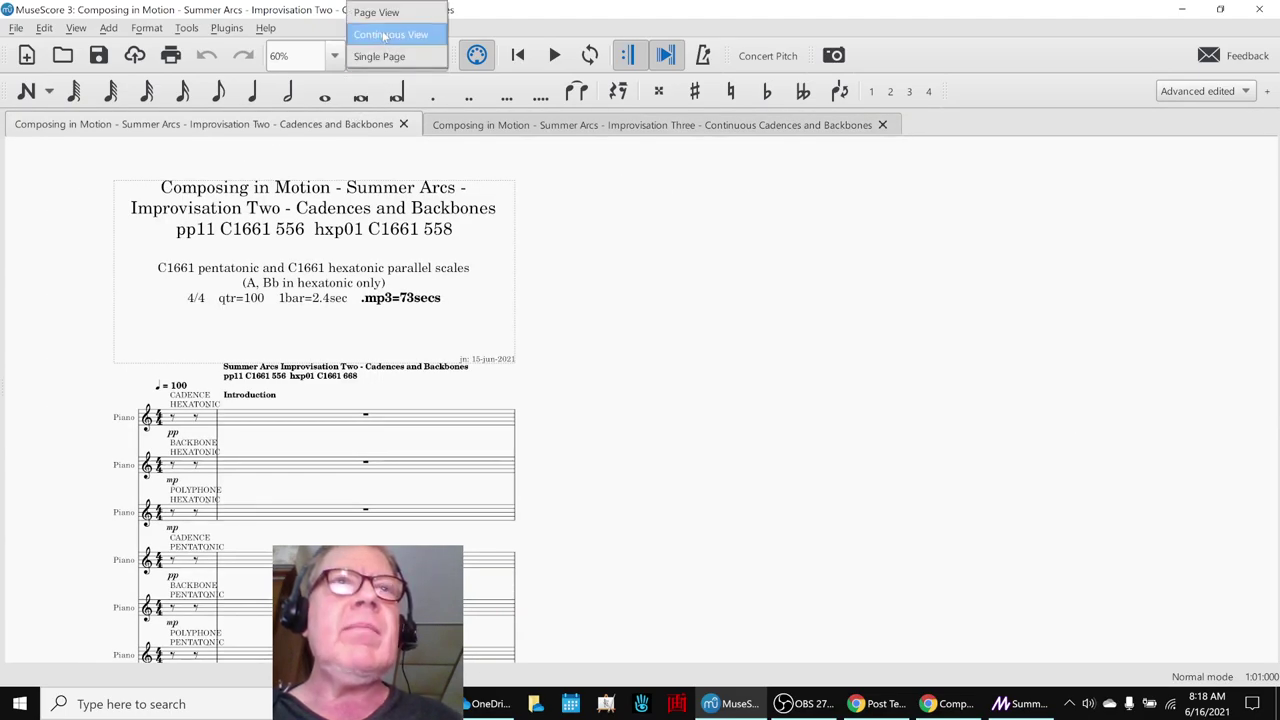
click(384, 36)
scroll(643, 408, down, 5)
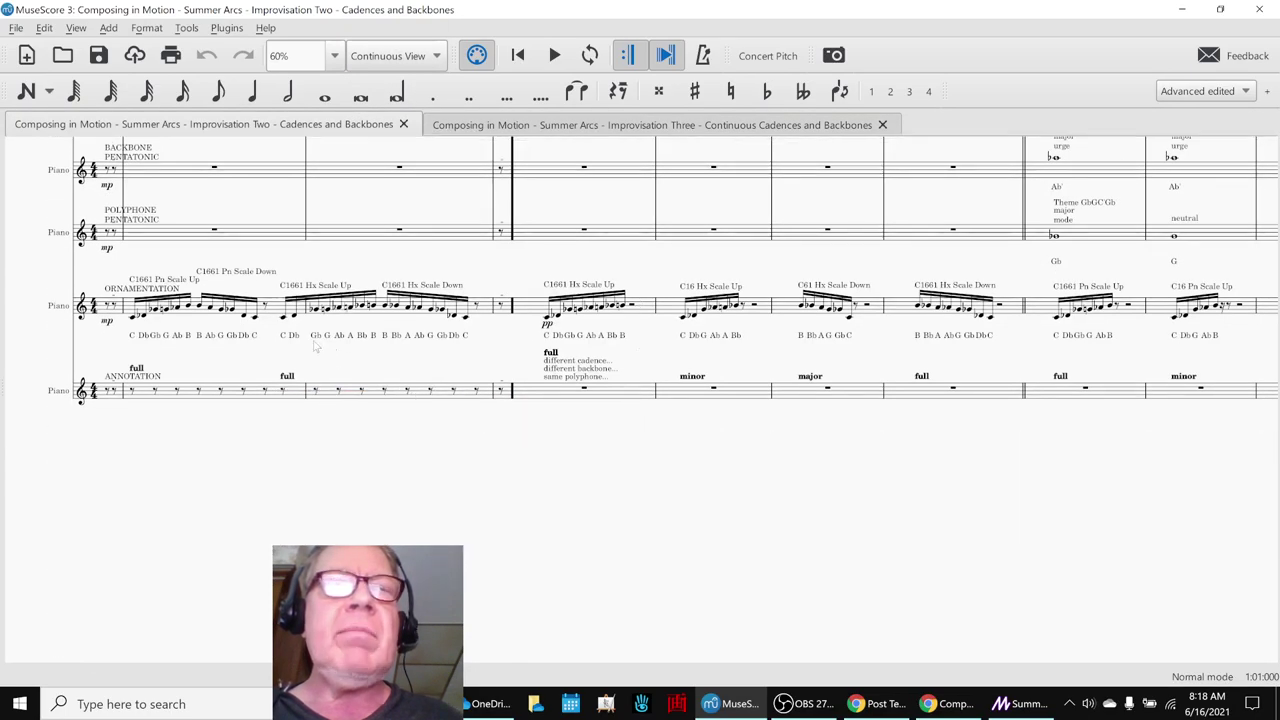
scroll(237, 464, up, 1)
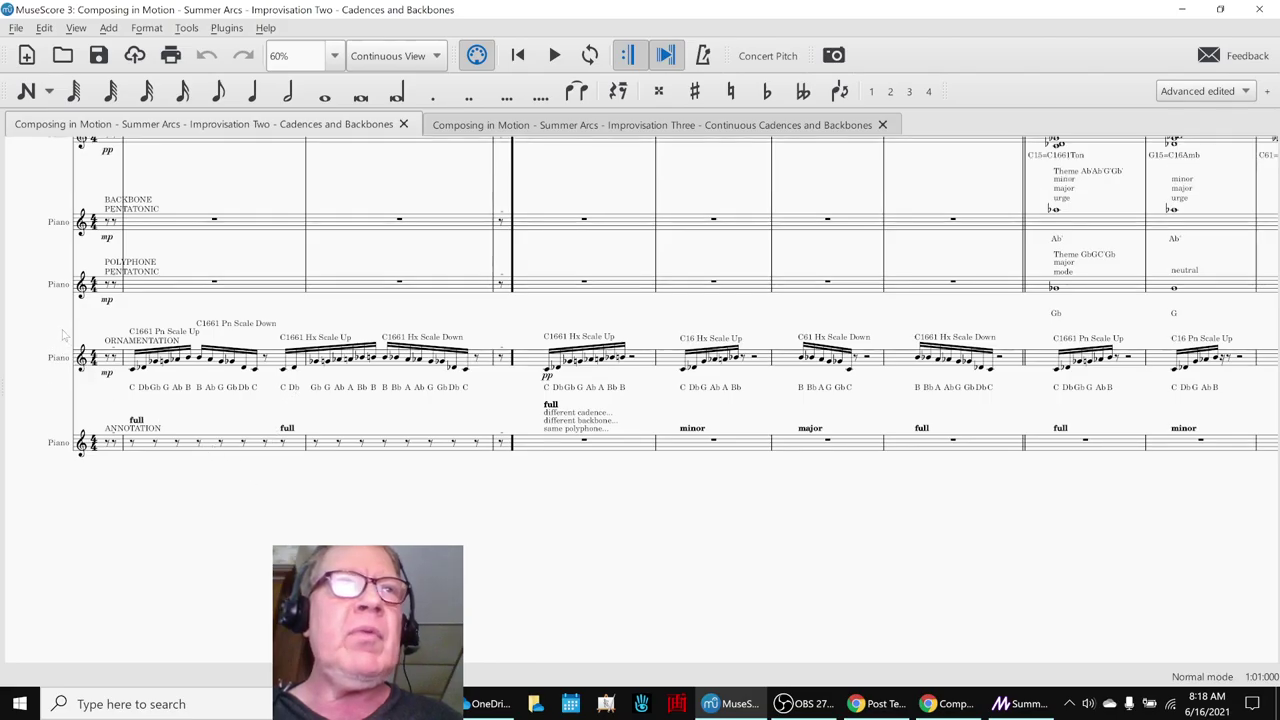
Step: Play back the Introduction and opening Part One measures of Improvisation Two, then stop
click(155, 292)
click(153, 478)
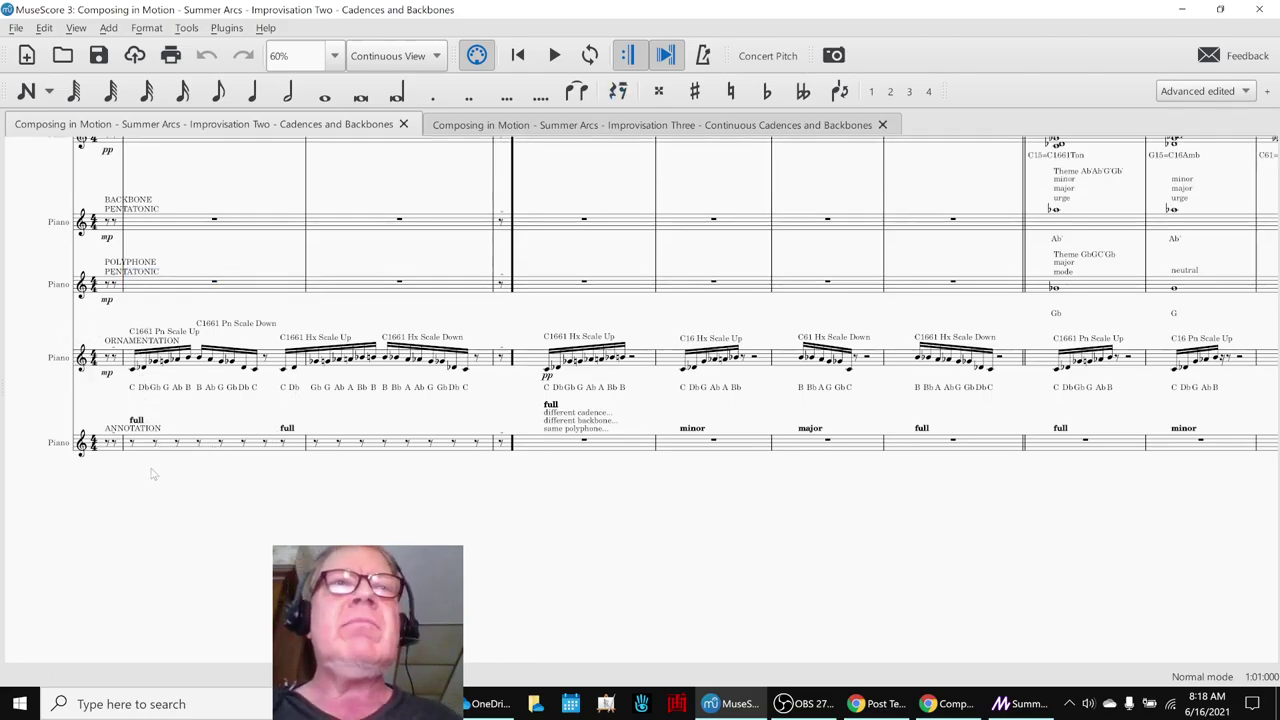
key(space)
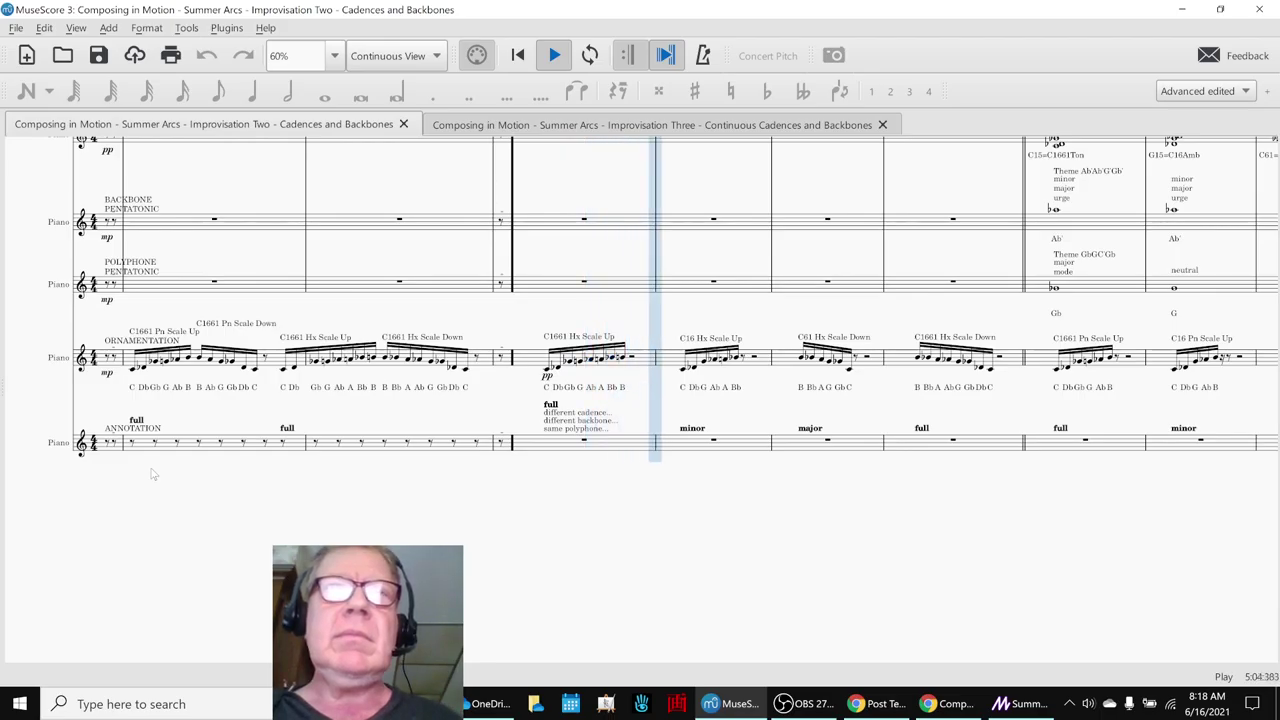
scroll(397, 458, up, 4)
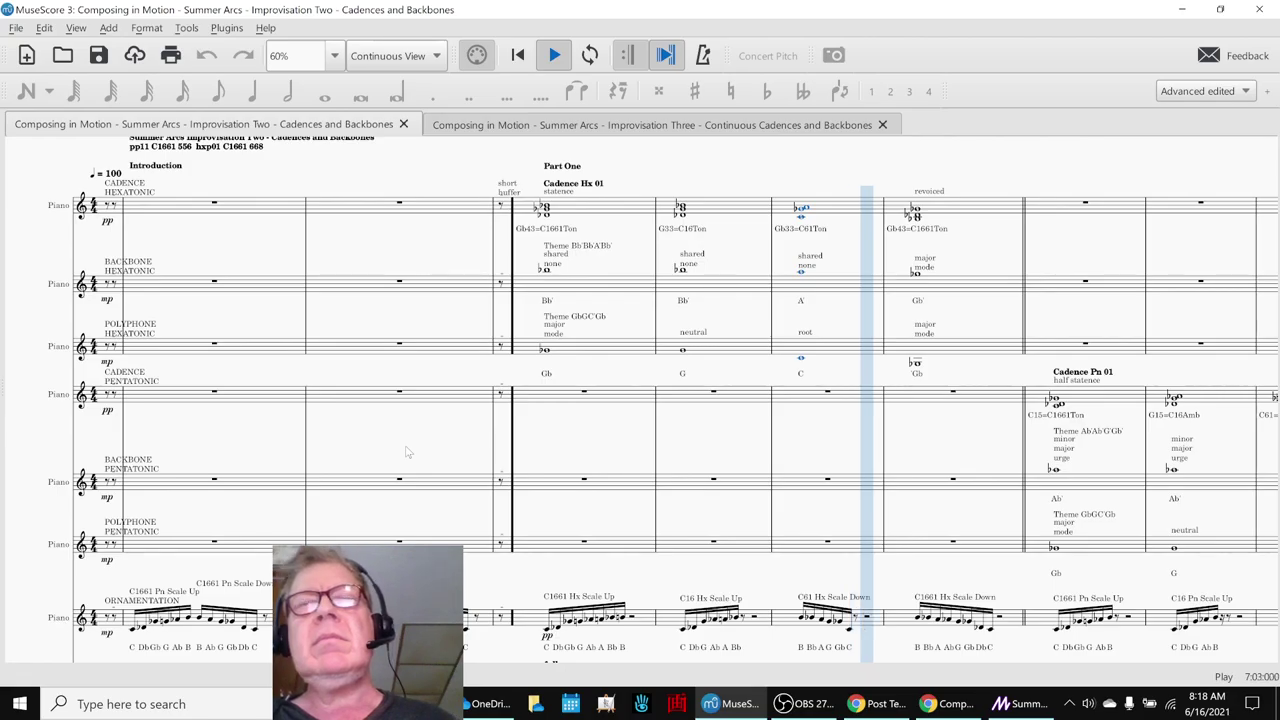
key(space)
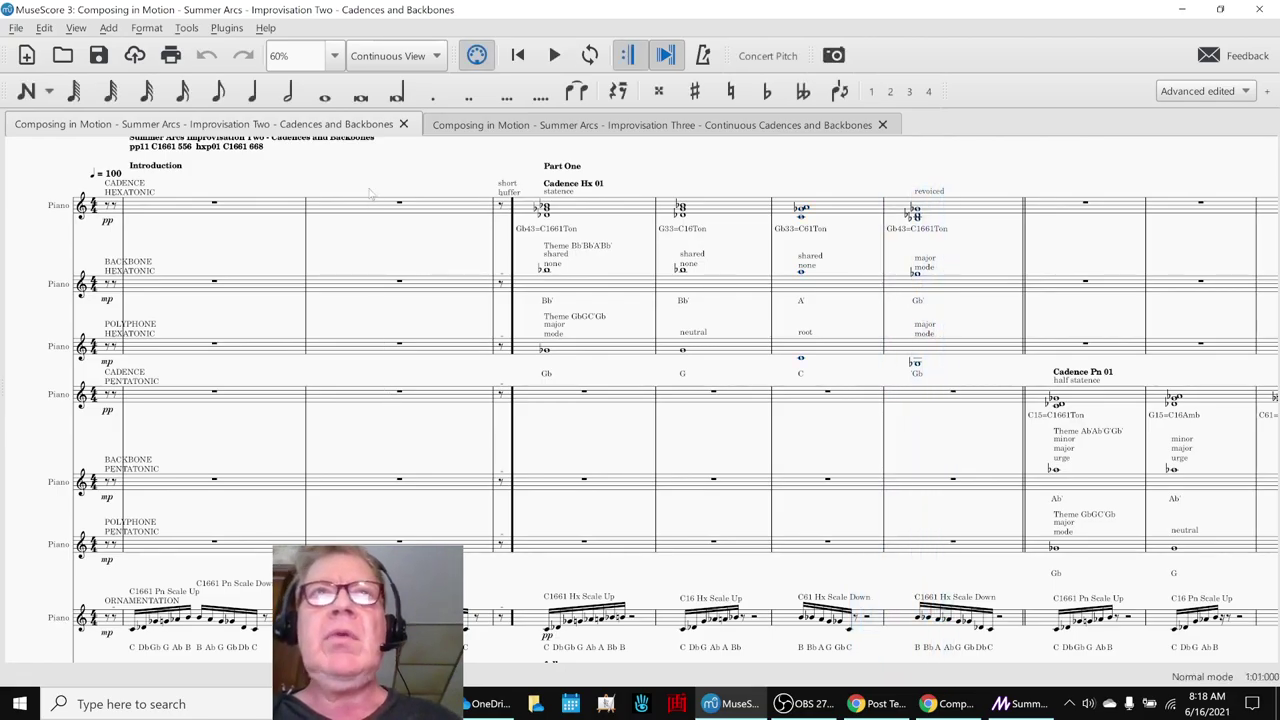
Step: Play Improvisation Three from the beginning through Cadence Pn 01, then stop
click(464, 129)
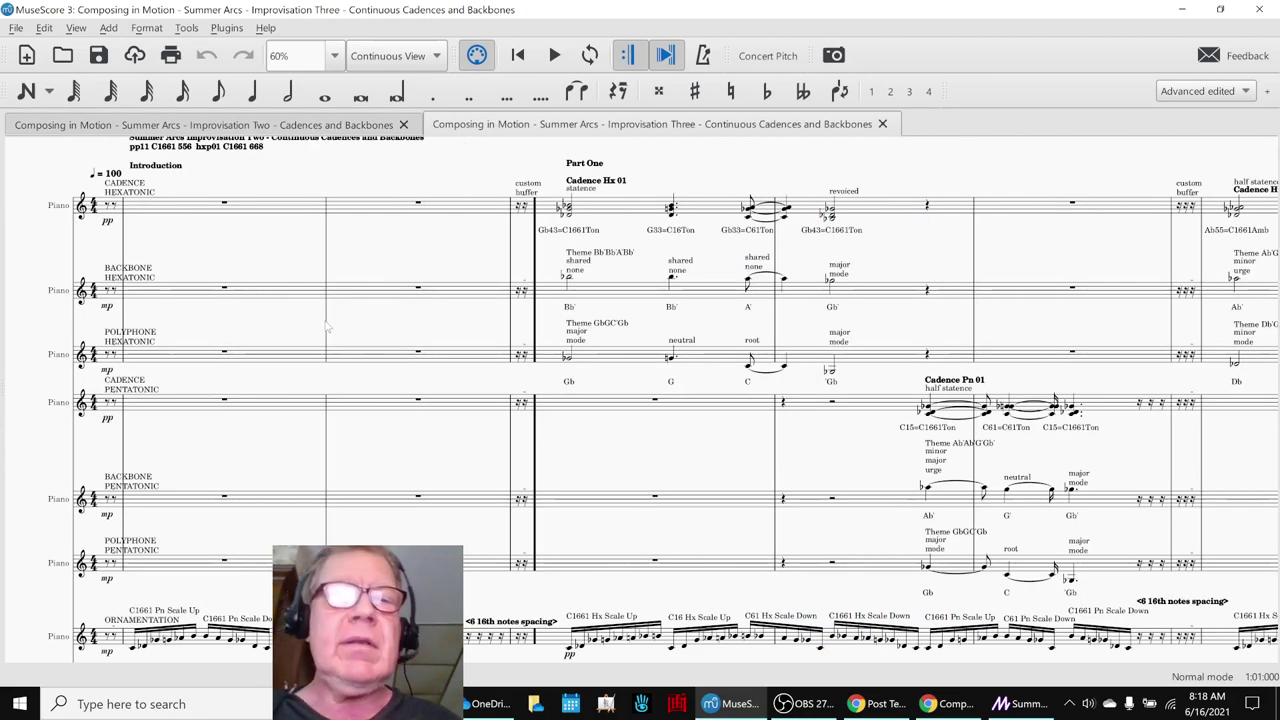
key(ctrl+Home)
key(space)
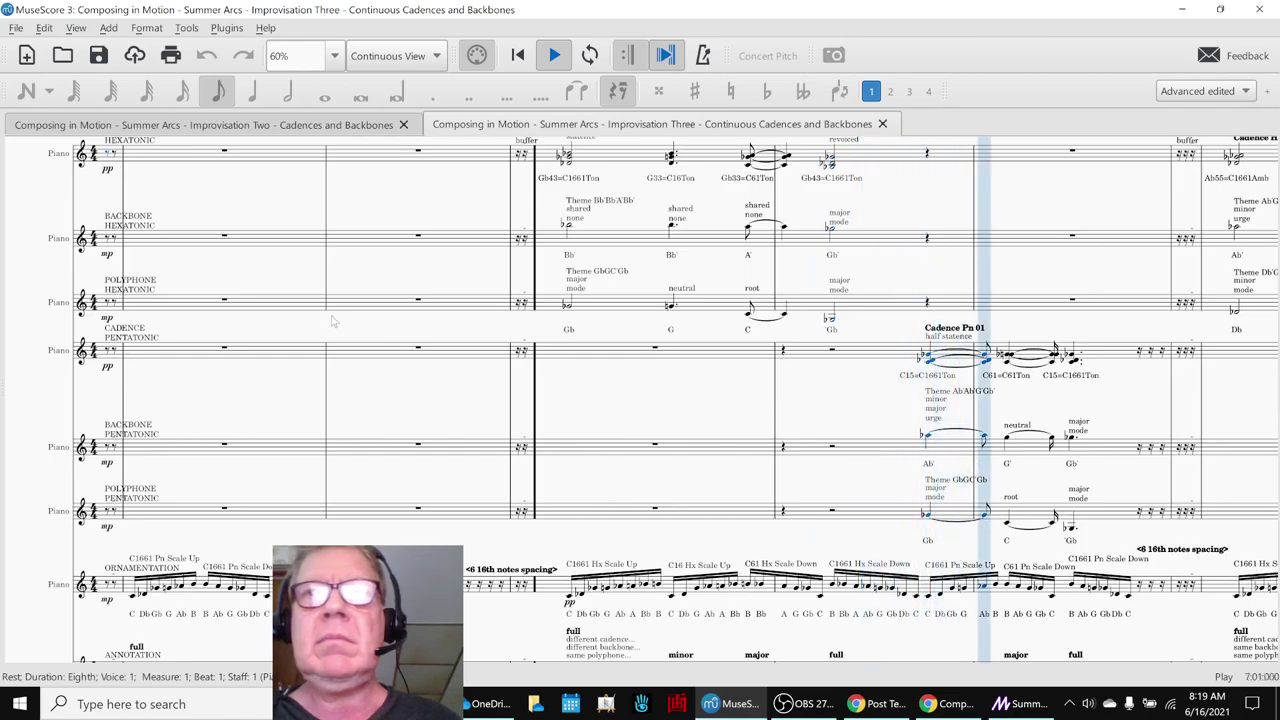
key(space)
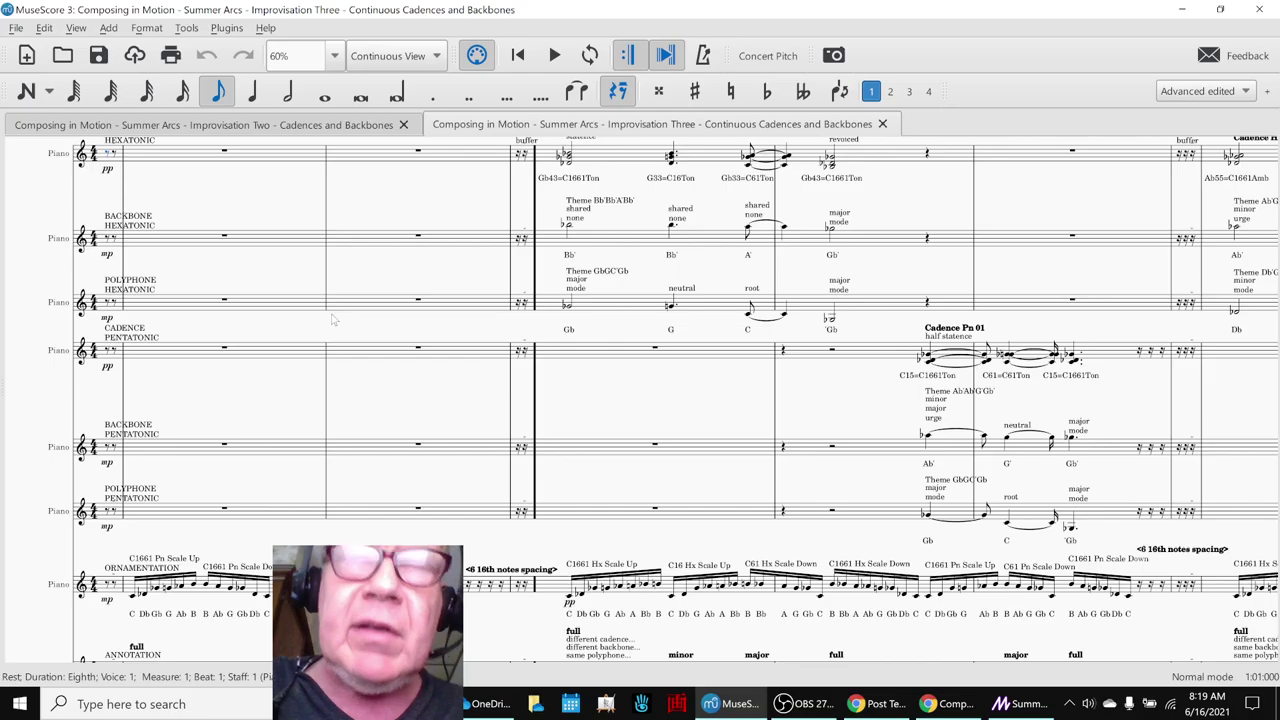
Step: Raise the master playback volume slightly in the Mixer
key(F10)
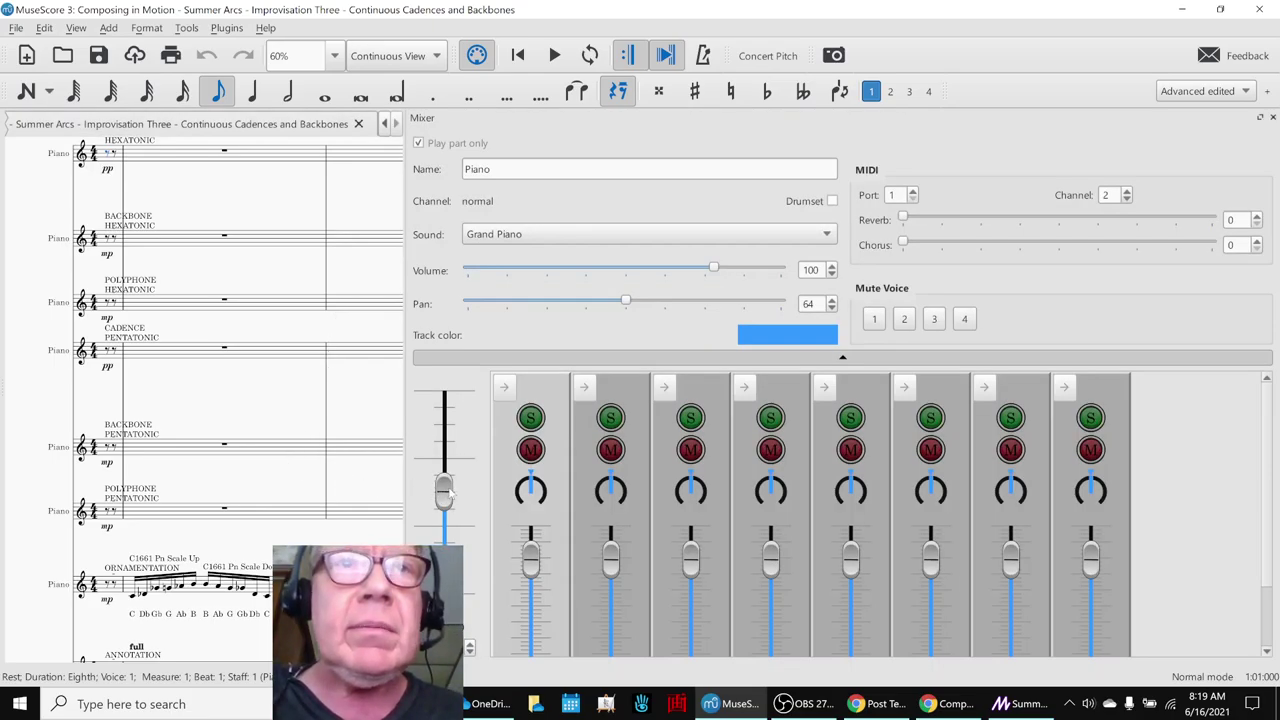
drag(447, 491, 450, 472)
click(270, 392)
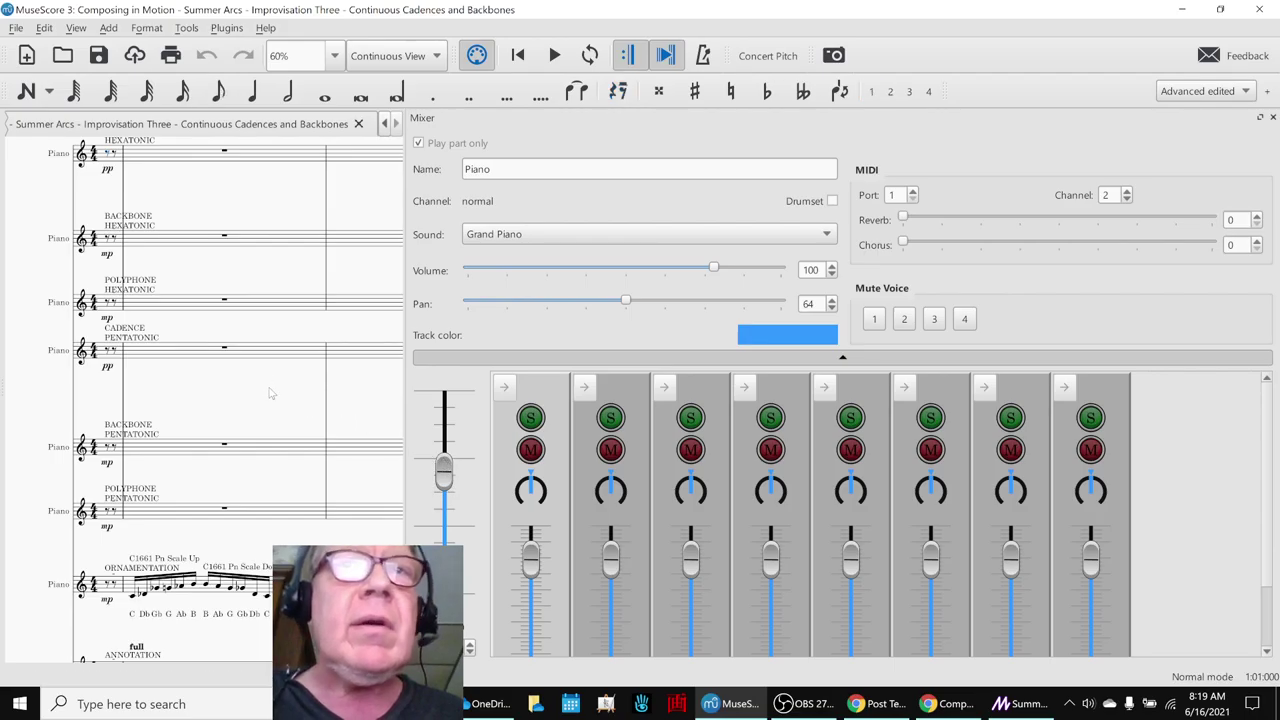
key(F10)
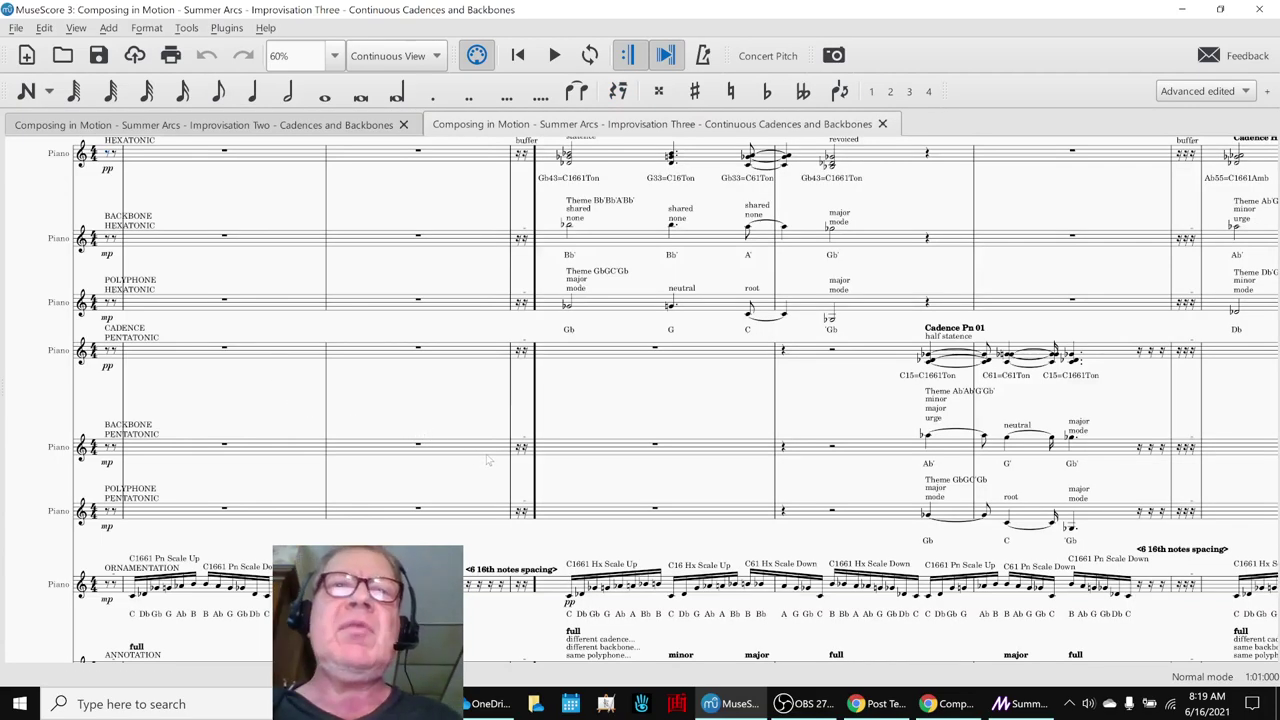
scroll(628, 470, up, 2)
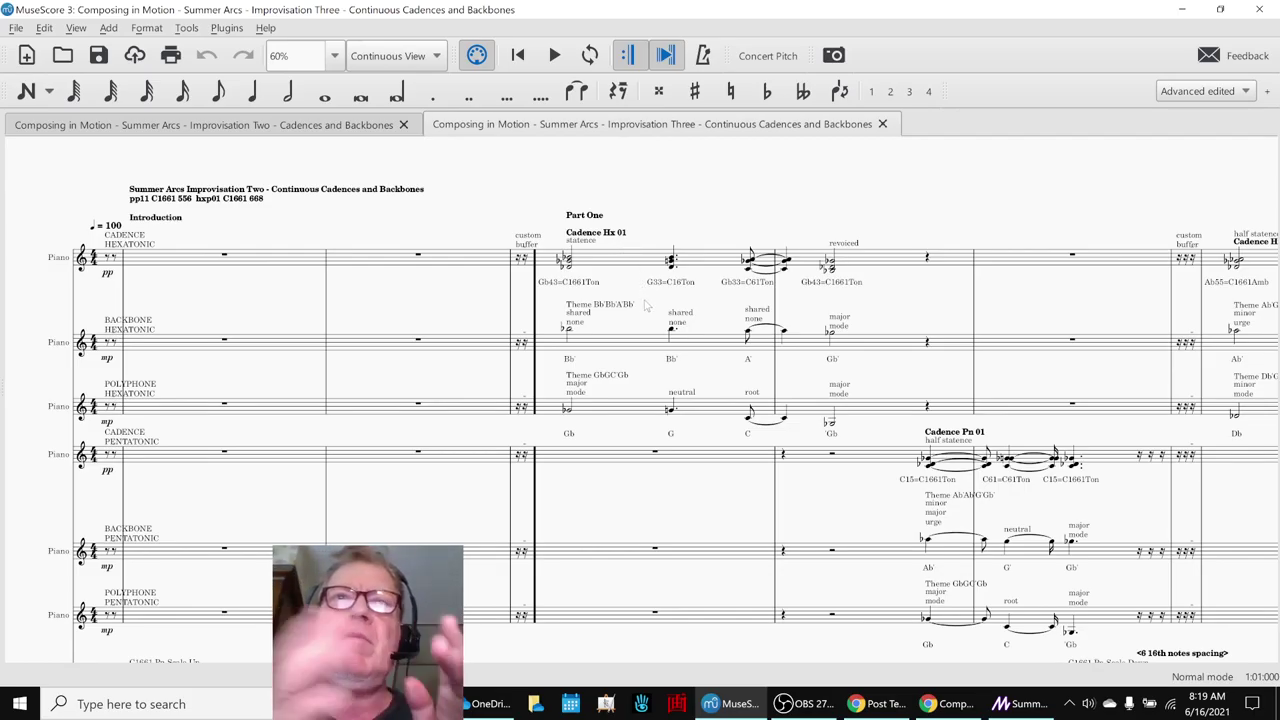
scroll(645, 305, down, 4)
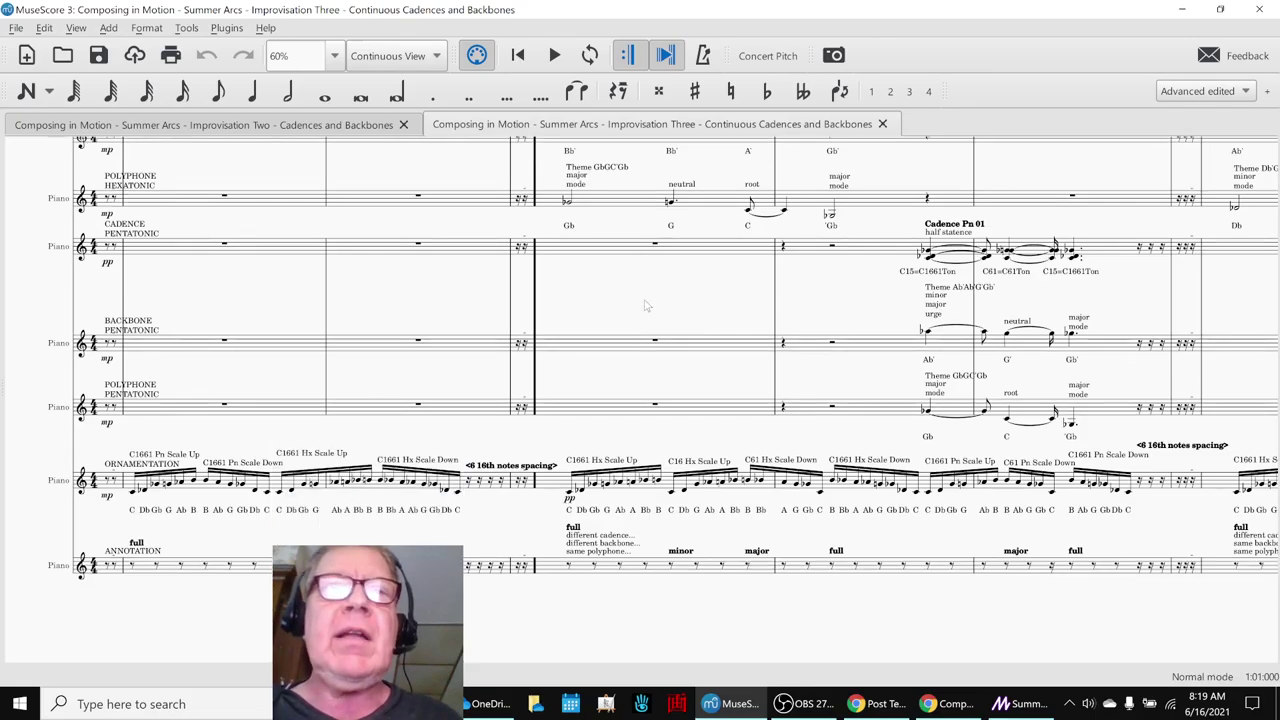
click(471, 488)
shift+click(526, 490)
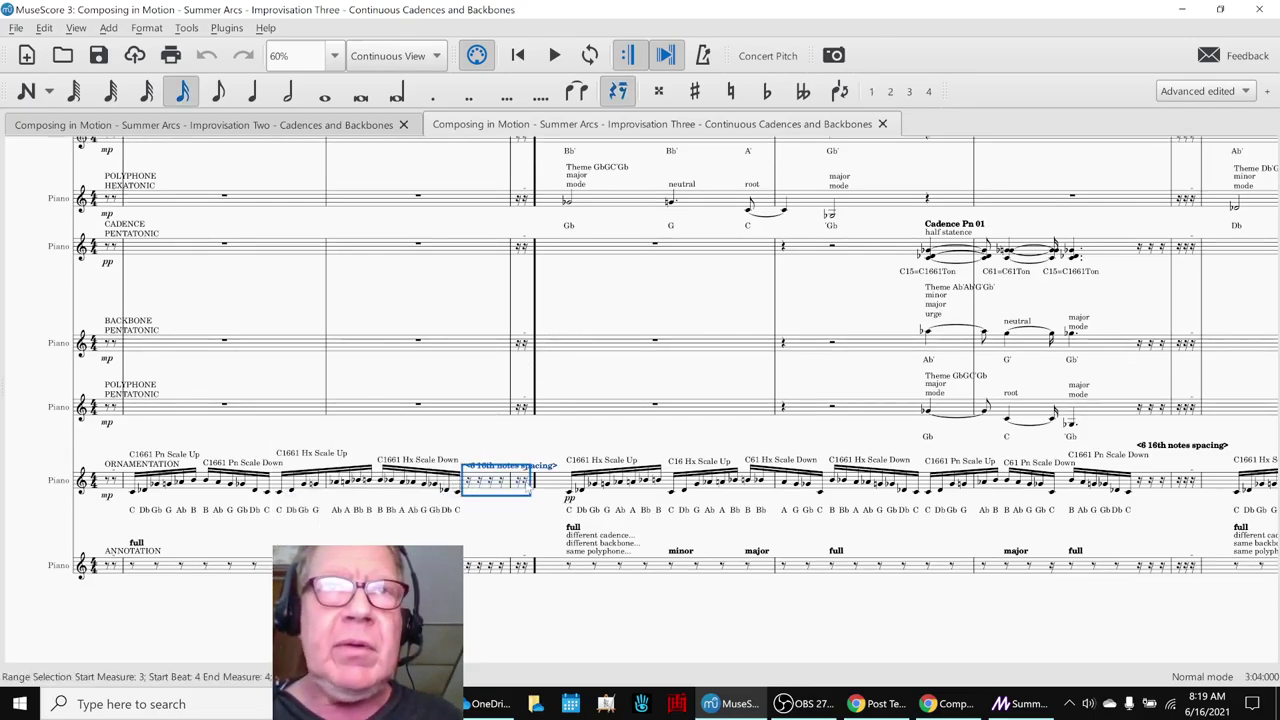
scroll(870, 615, right, 5)
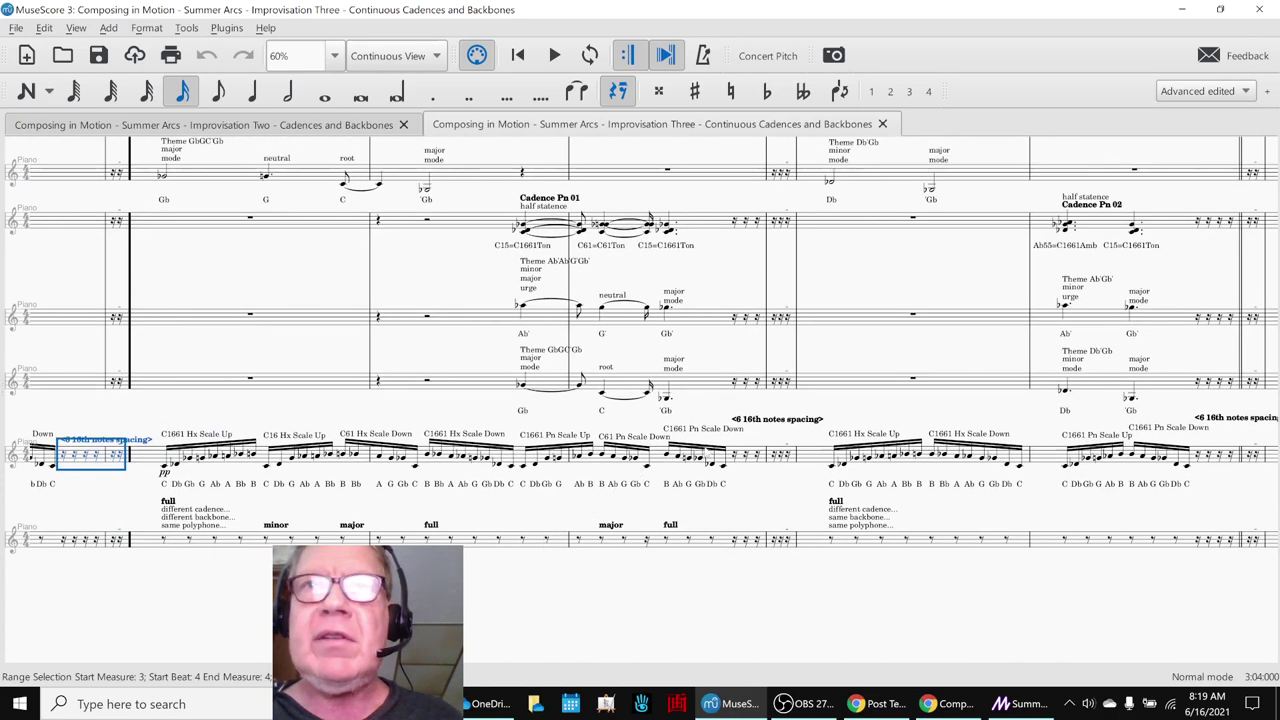
click(738, 458)
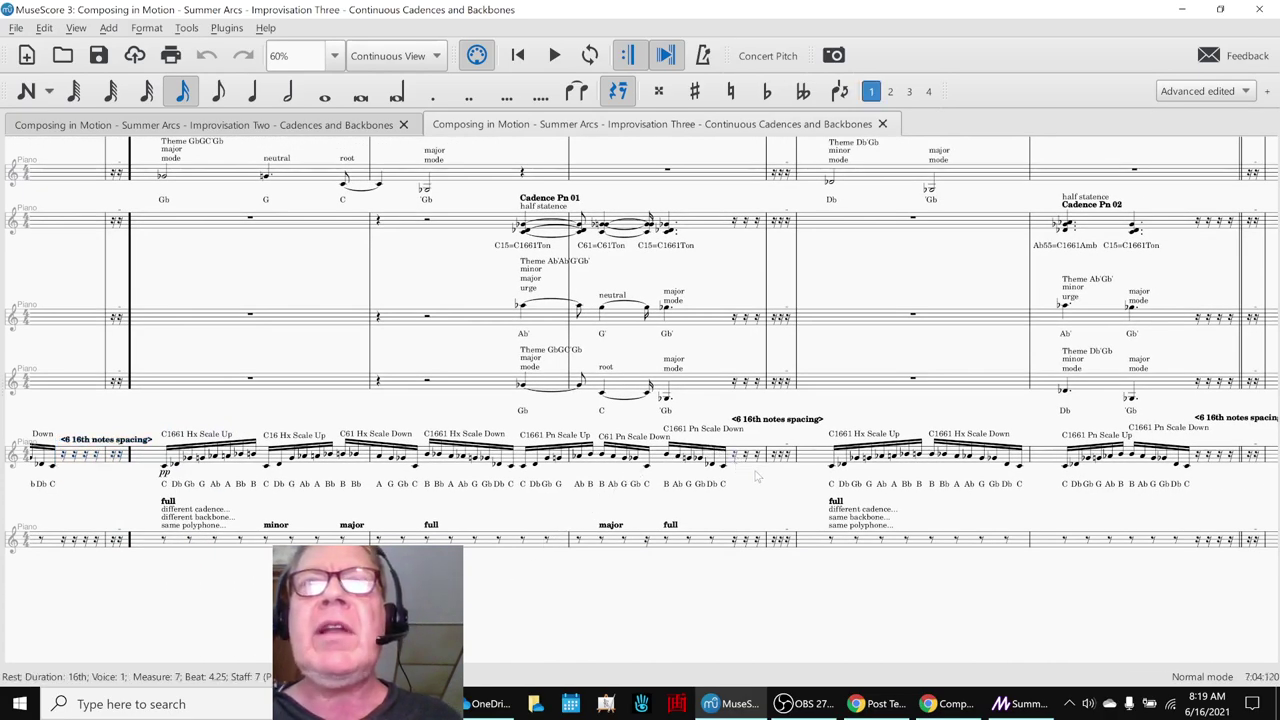
shift+click(789, 467)
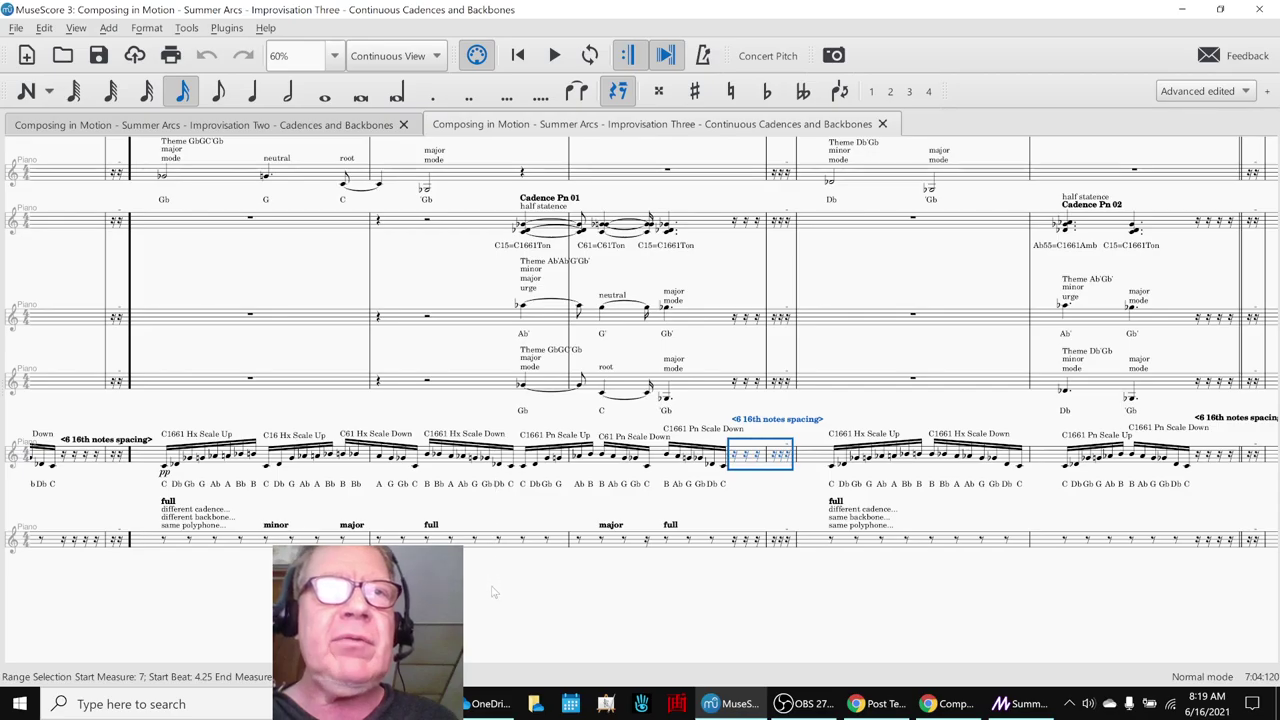
key(Escape)
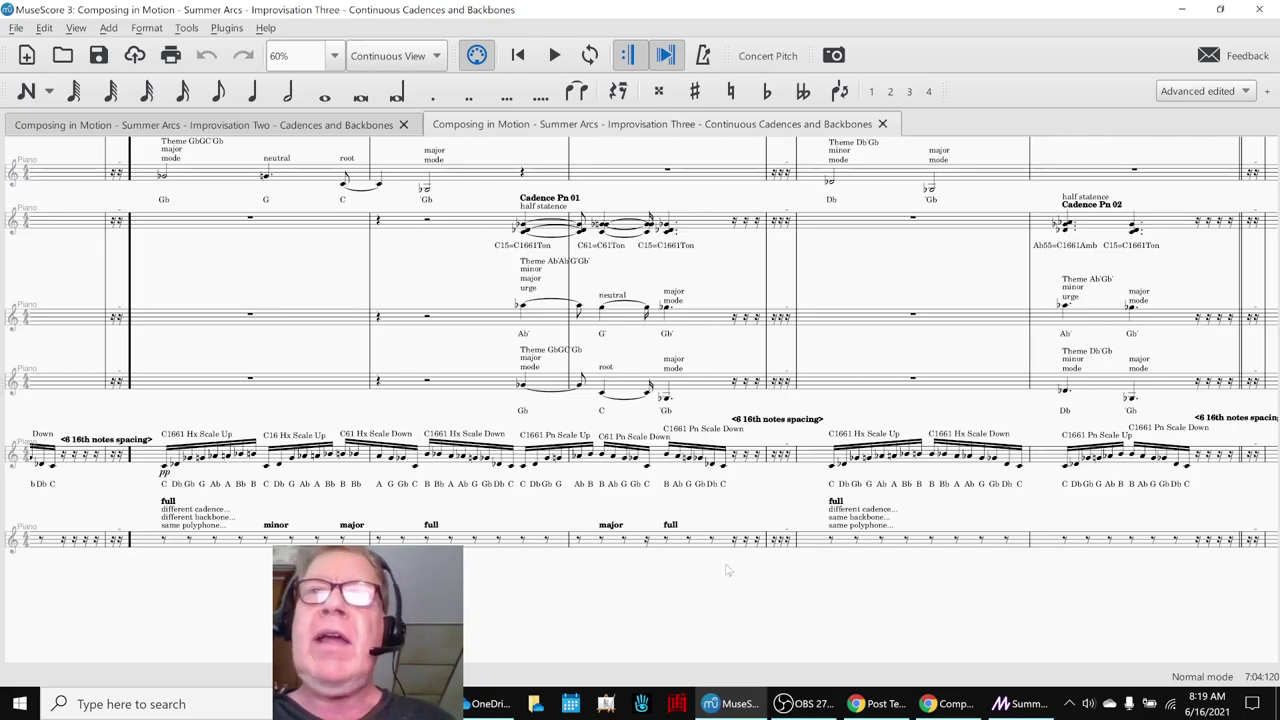
scroll(650, 368, up, 4)
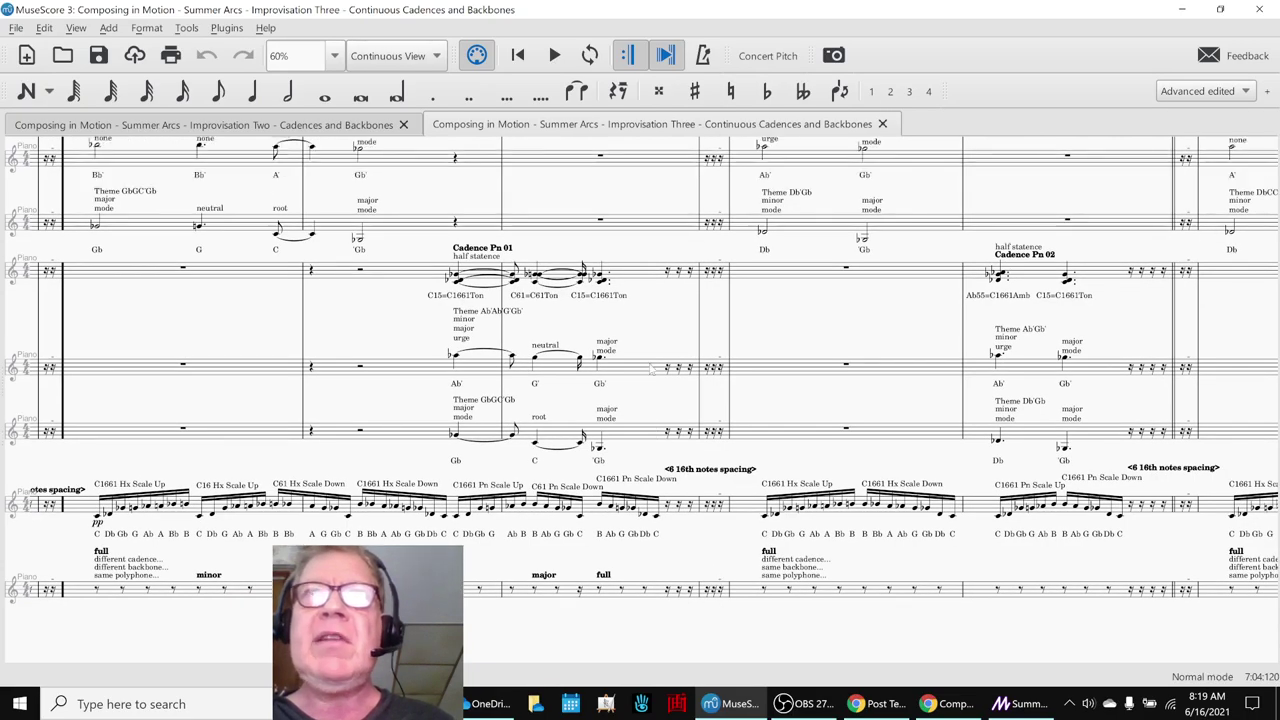
scroll(650, 368, down, 6)
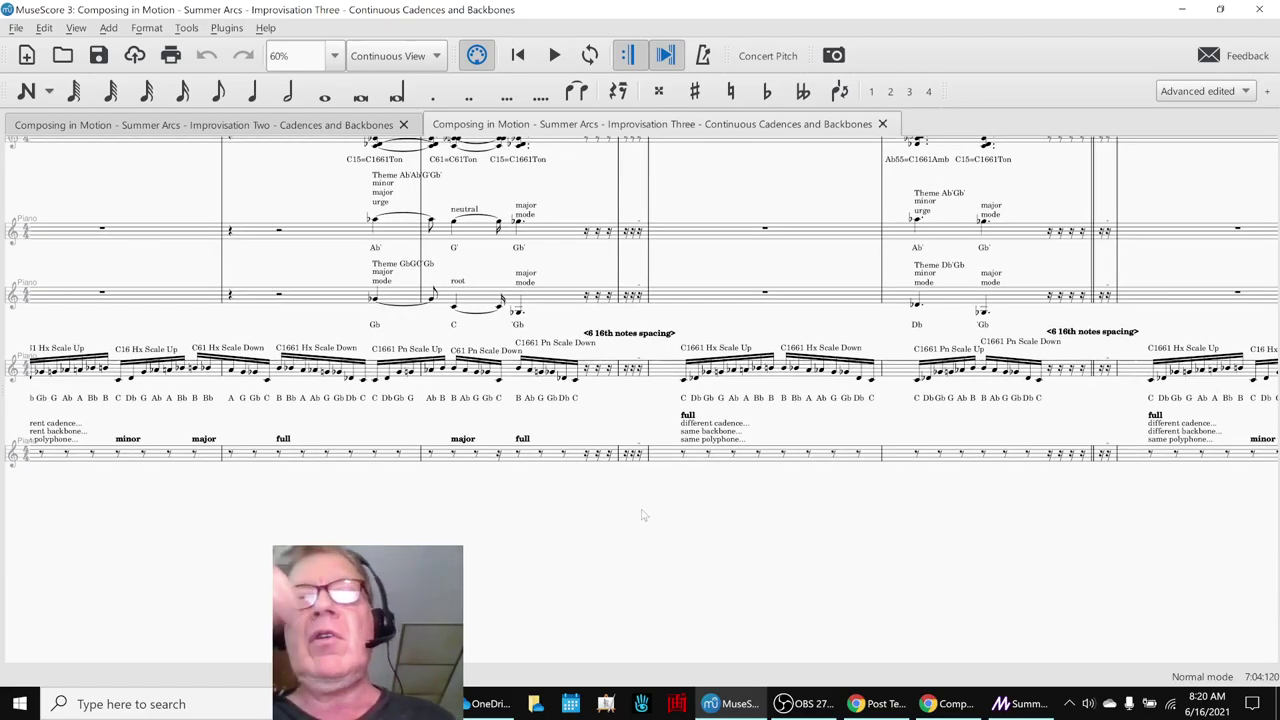
drag(725, 535, 471, 543)
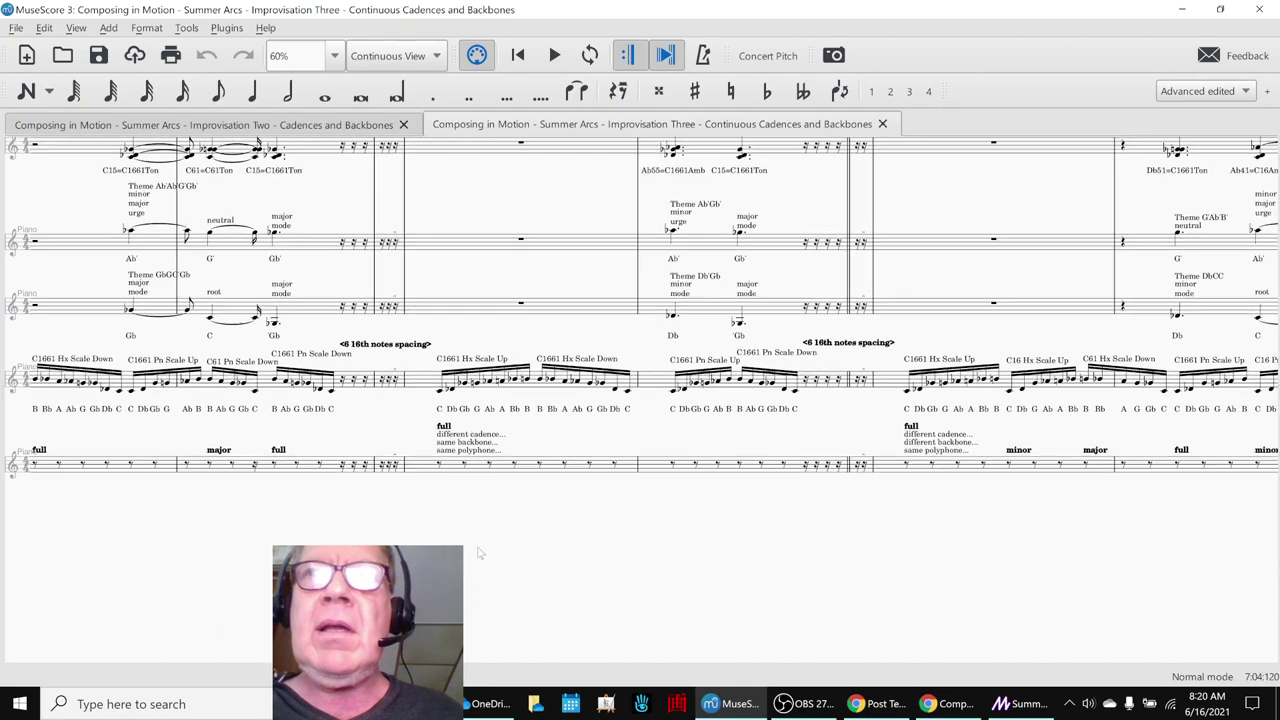
drag(706, 543, 505, 550)
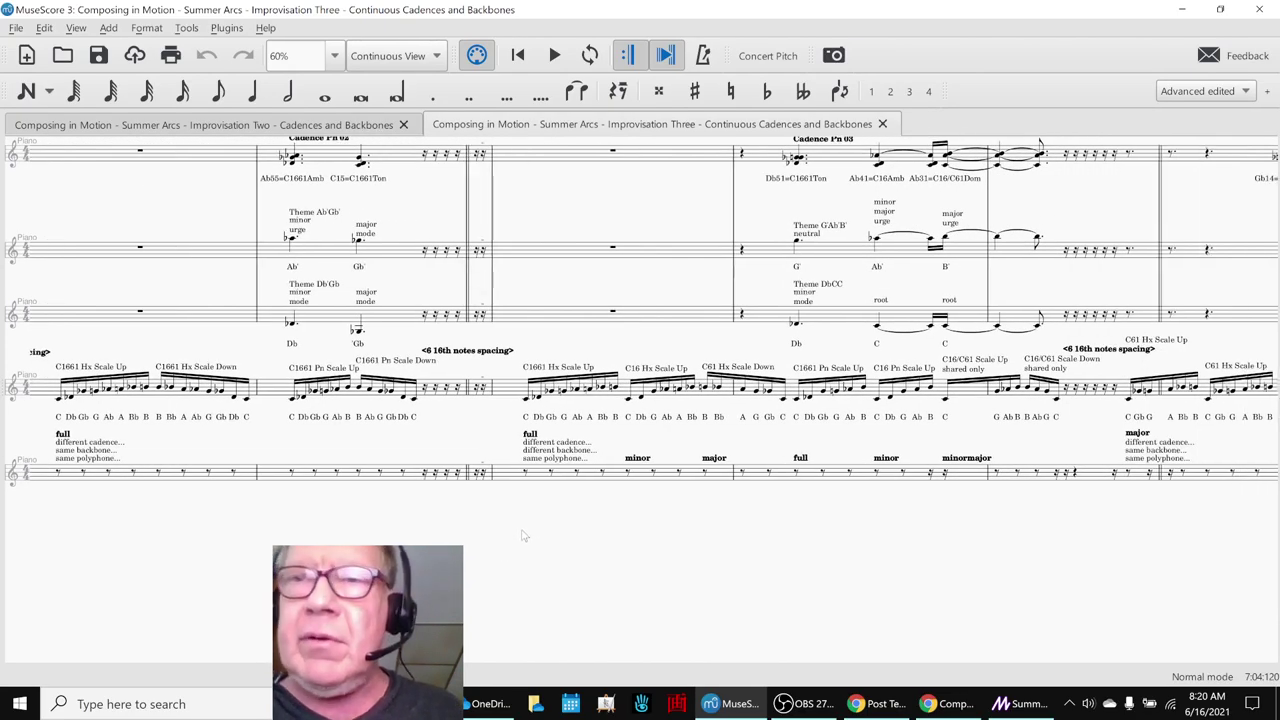
key(ctrl+Home)
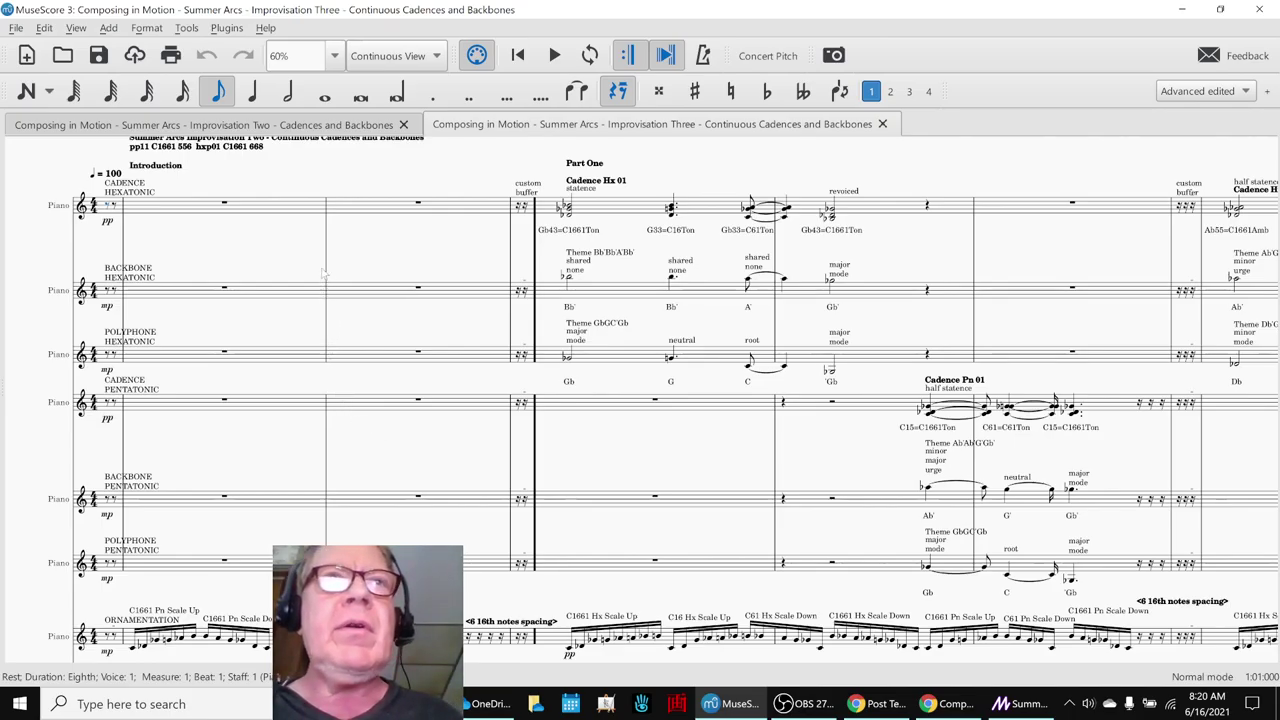
scroll(354, 268, up, 1)
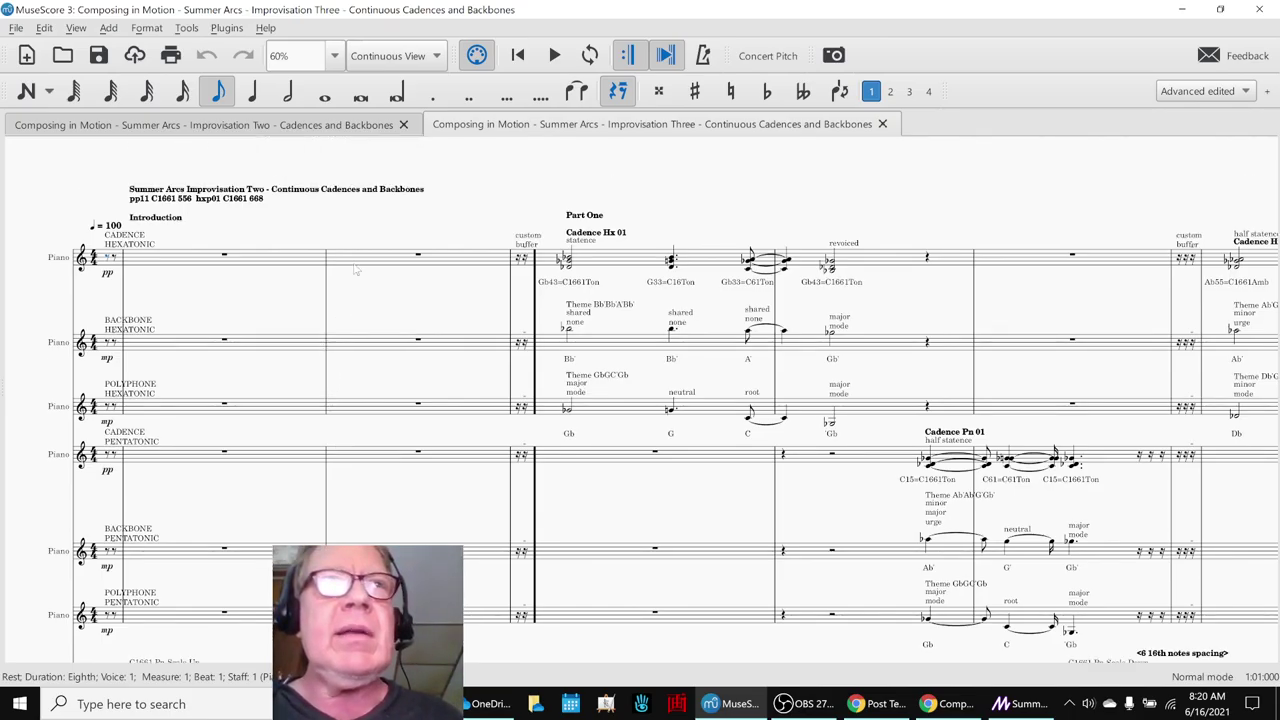
Step: Bring up the Magic project and preview the MAIN scene with the audio
click(1020, 704)
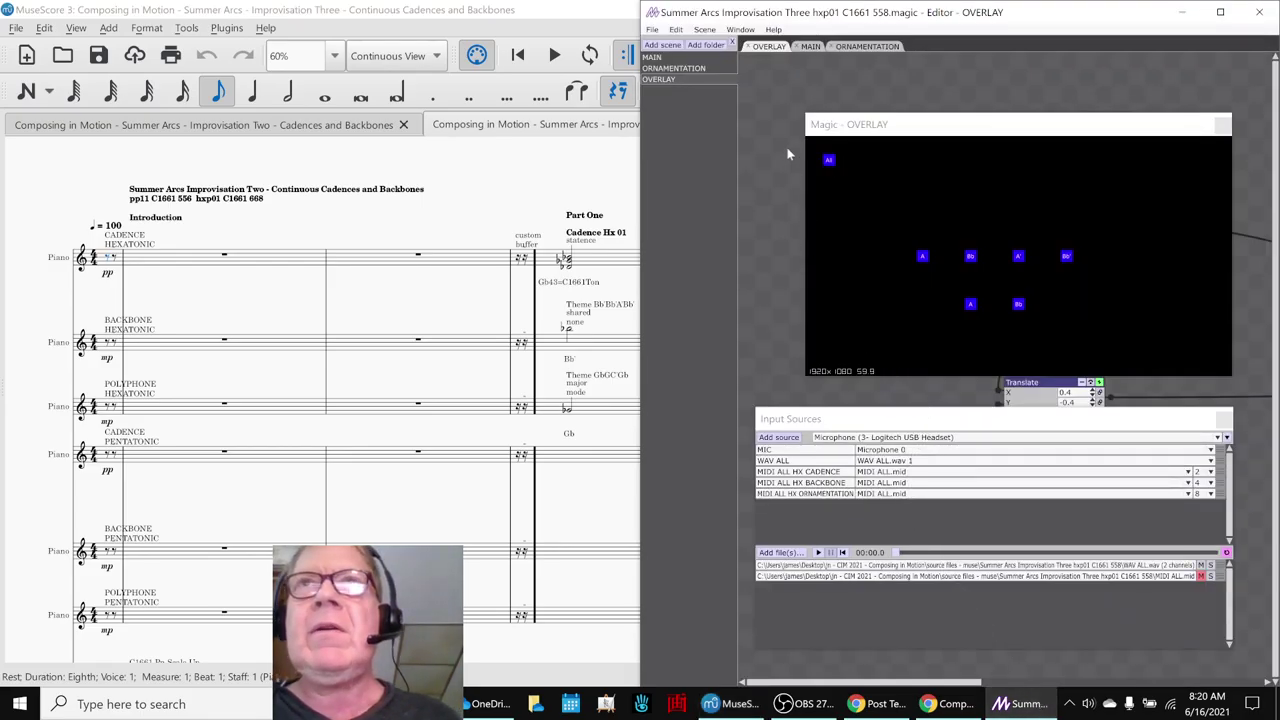
click(806, 47)
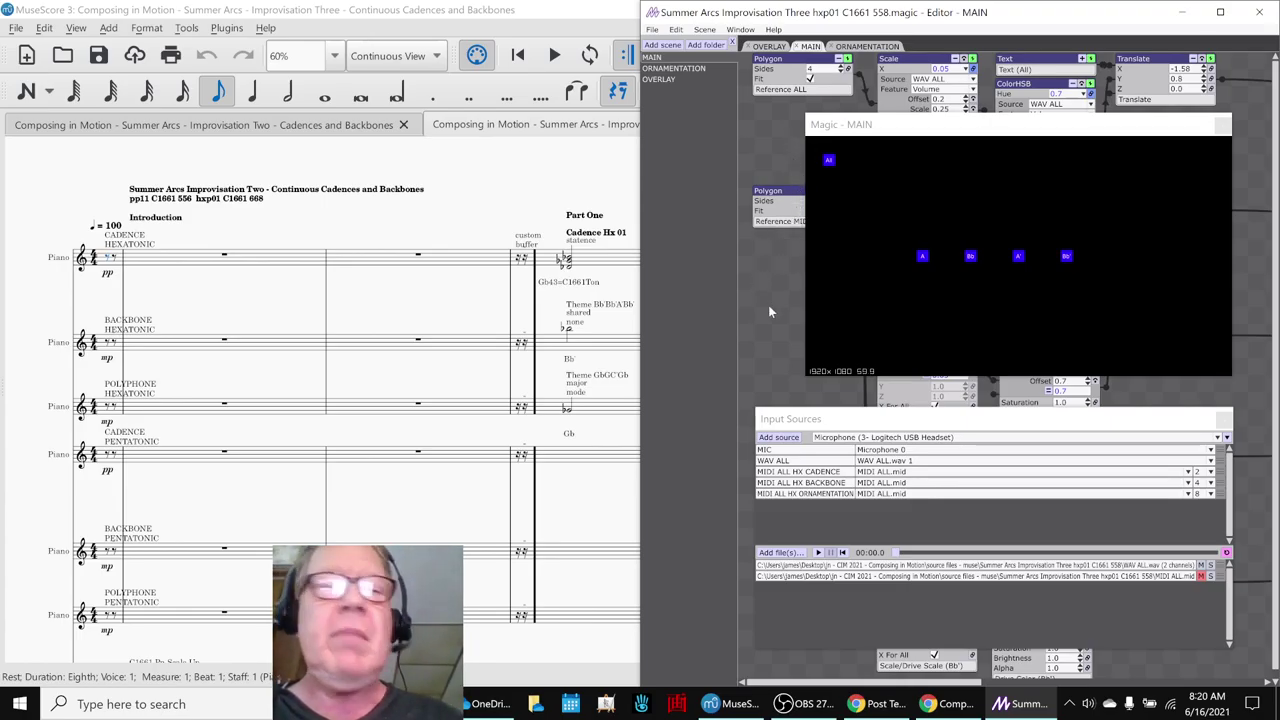
key(space)
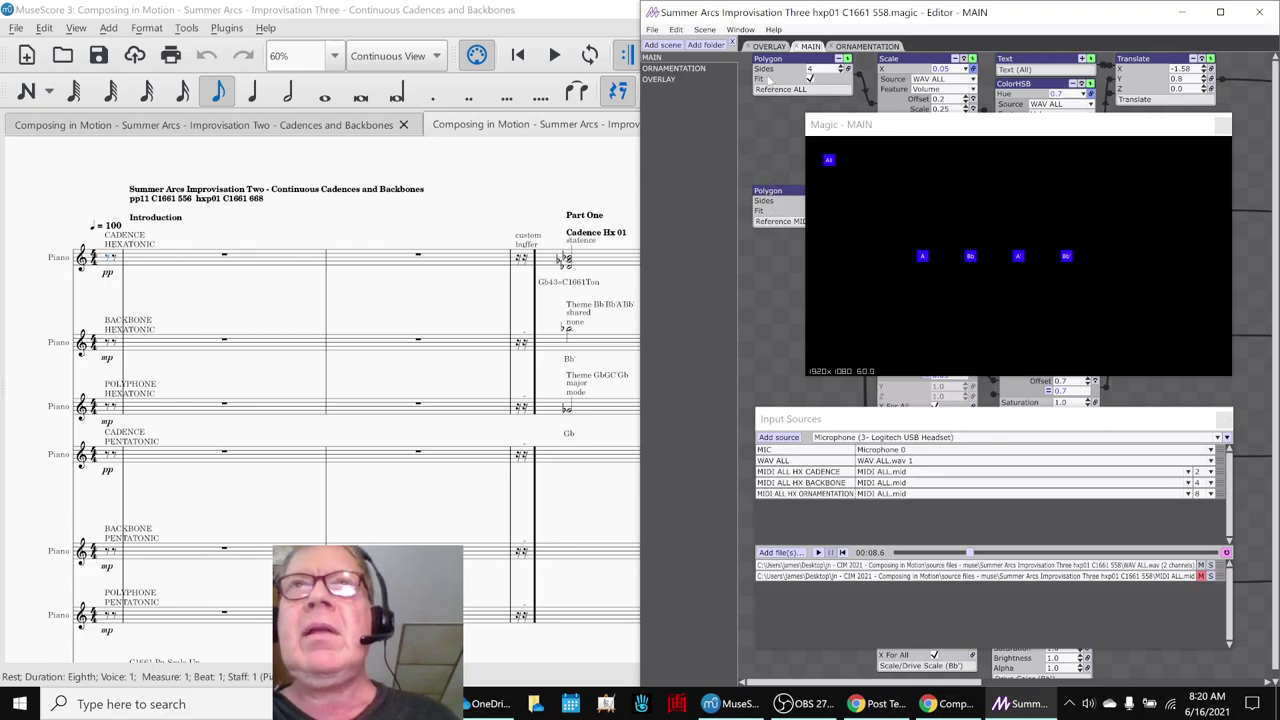
Step: Preview the ORNAMENTATION scene with audio, pause, and move to the OVERLAY scene
click(862, 47)
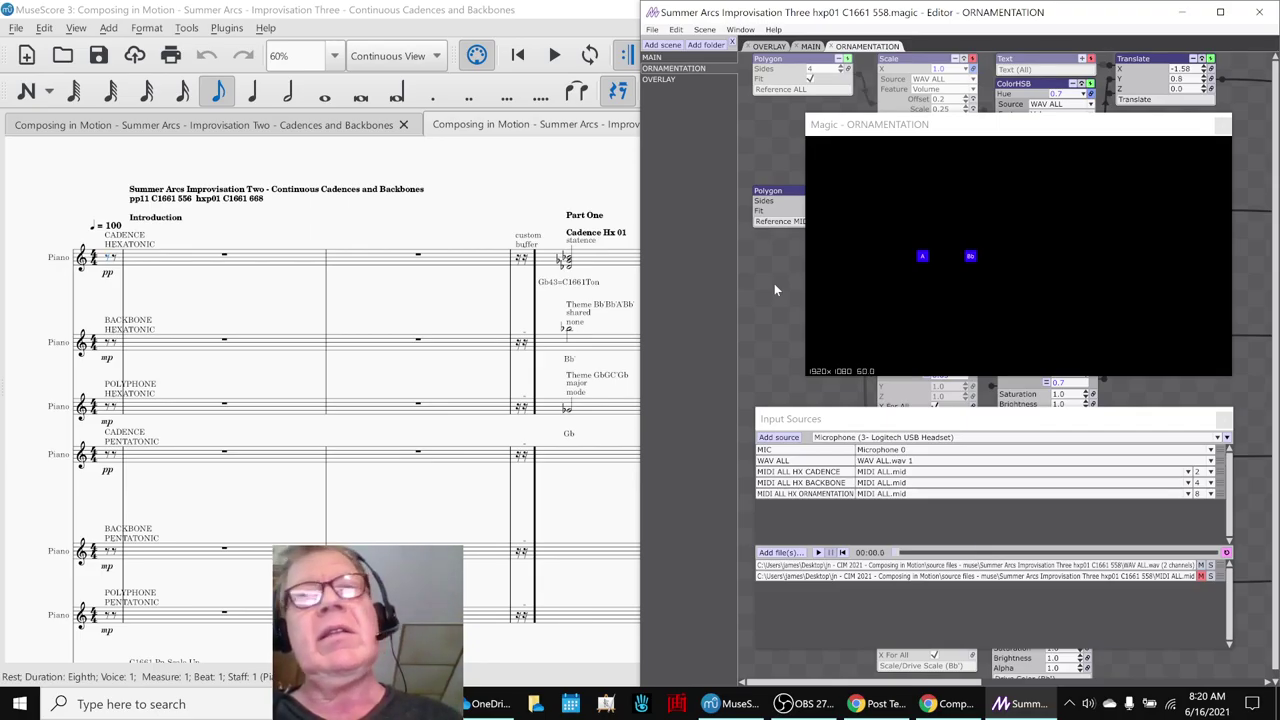
key(space)
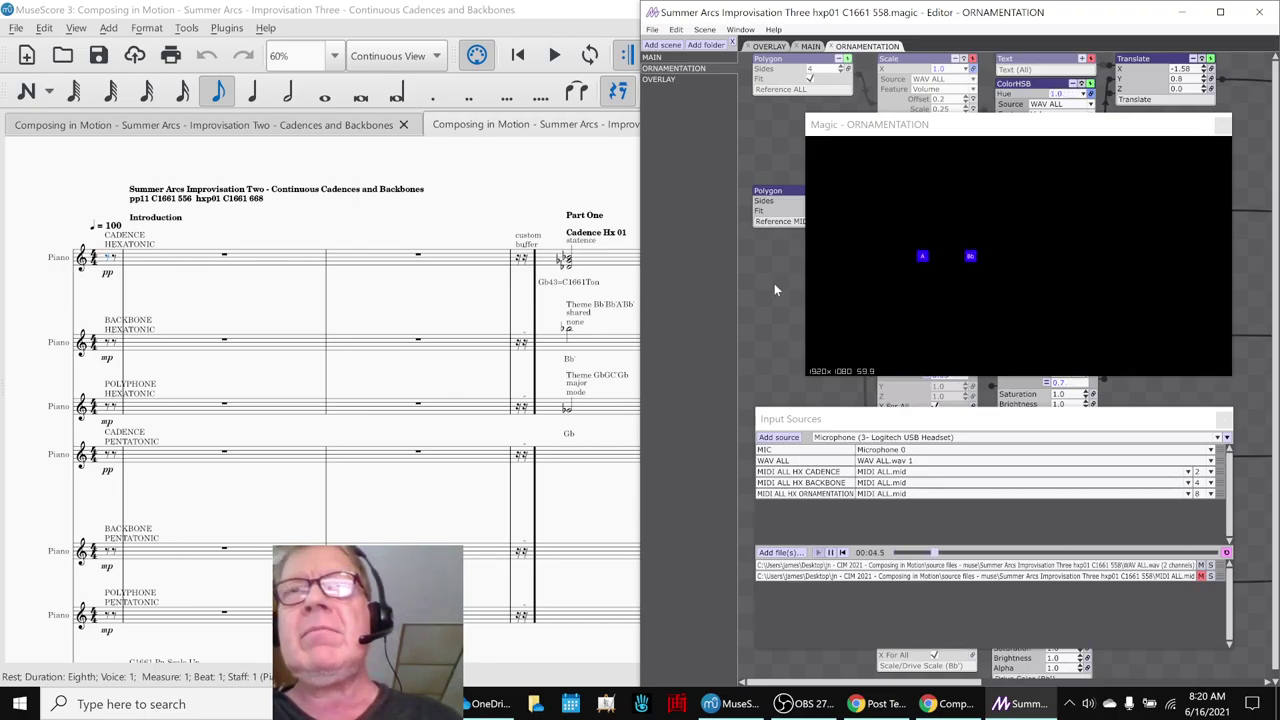
key(space)
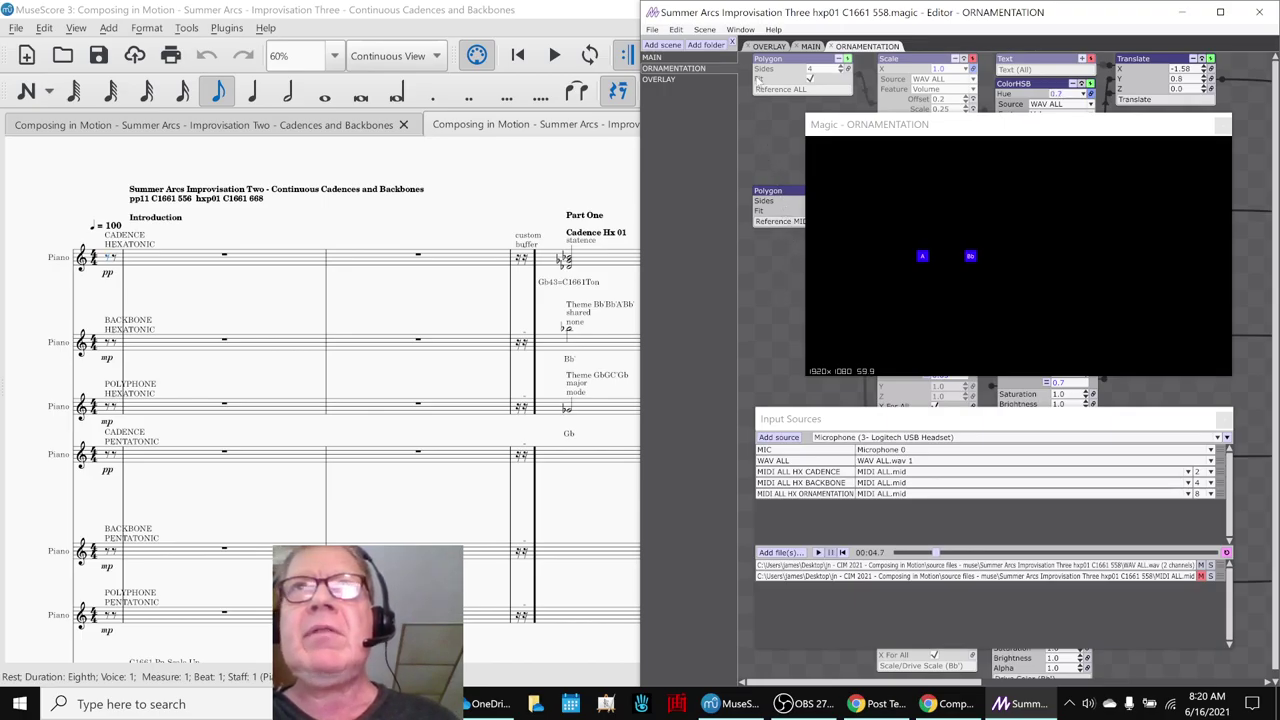
click(769, 46)
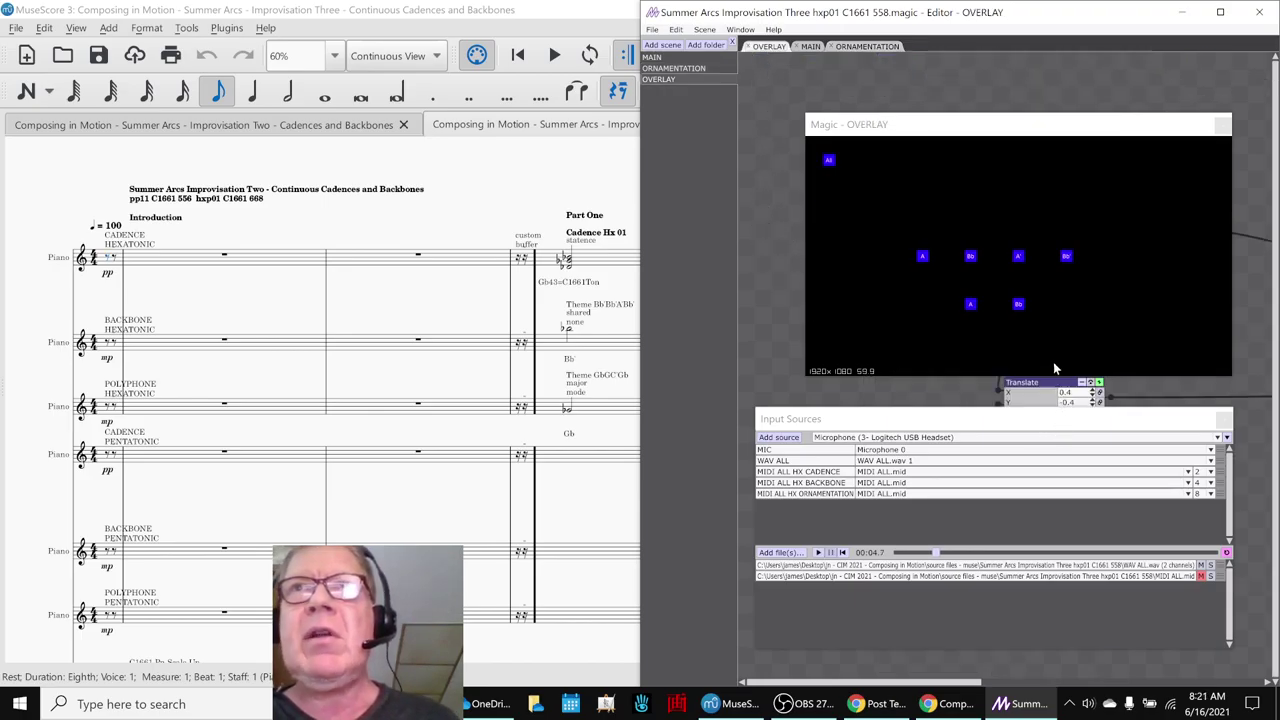
Step: Replay the audio to watch the OVERLAY note blocks, pausing at 00:12.4
key(space)
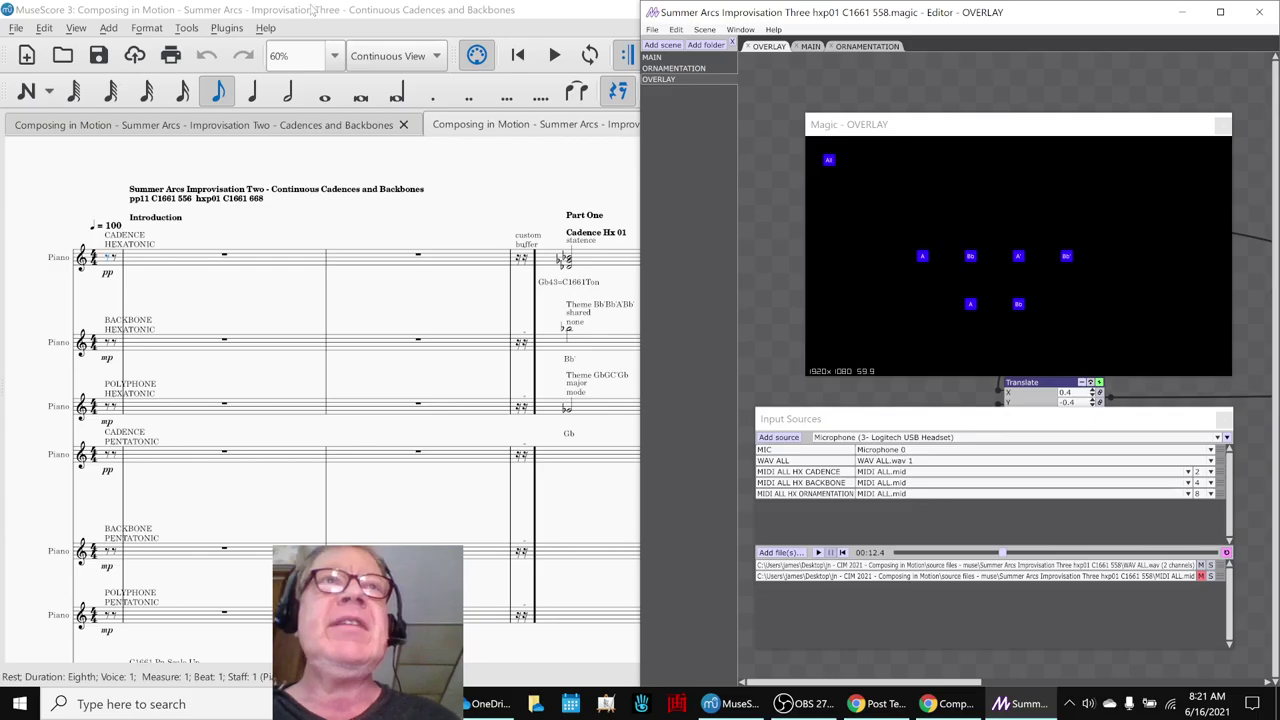
Step: Show both Improvisation Three and Improvisation Two as Single Page to compare title pages
click(303, 167)
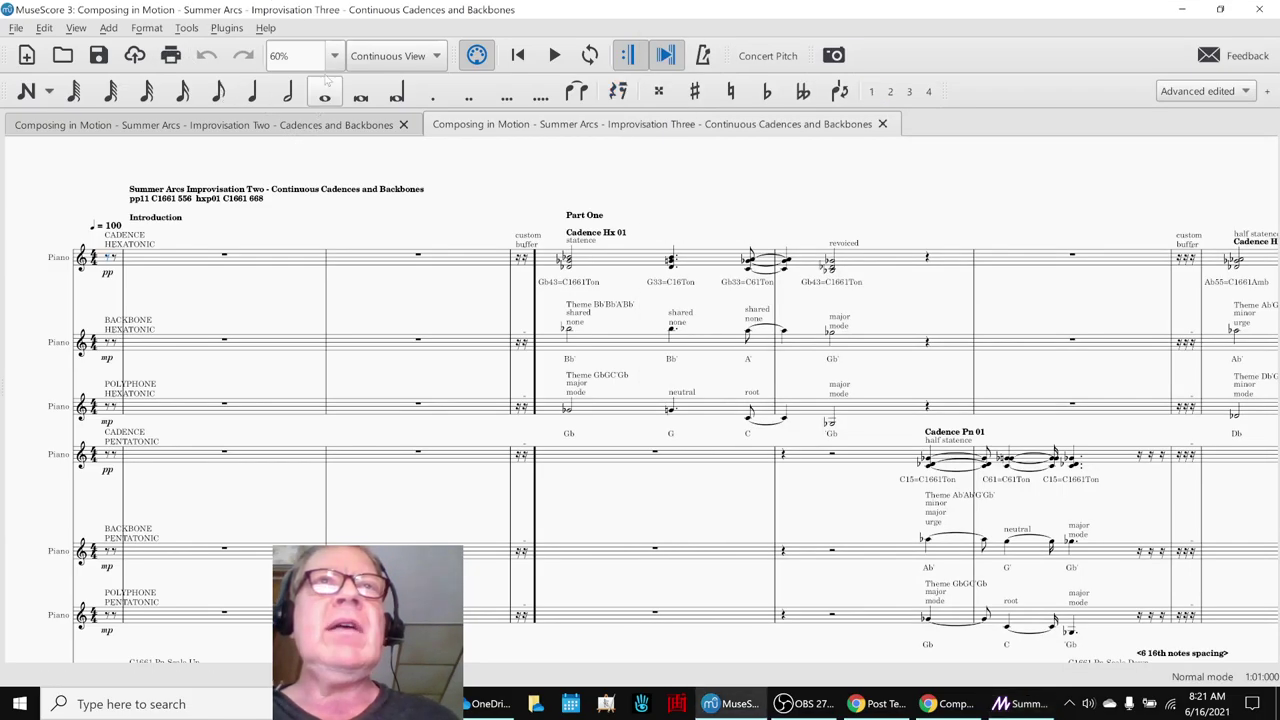
click(365, 55)
click(377, 74)
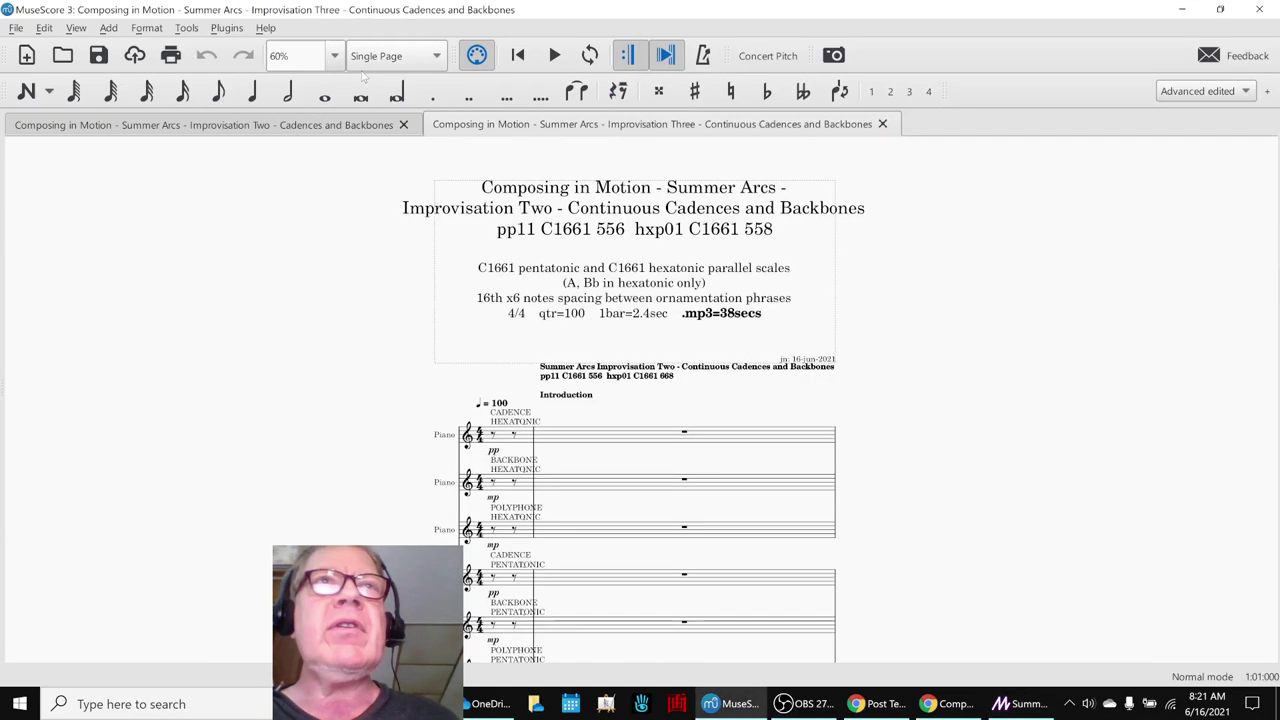
click(314, 128)
click(400, 56)
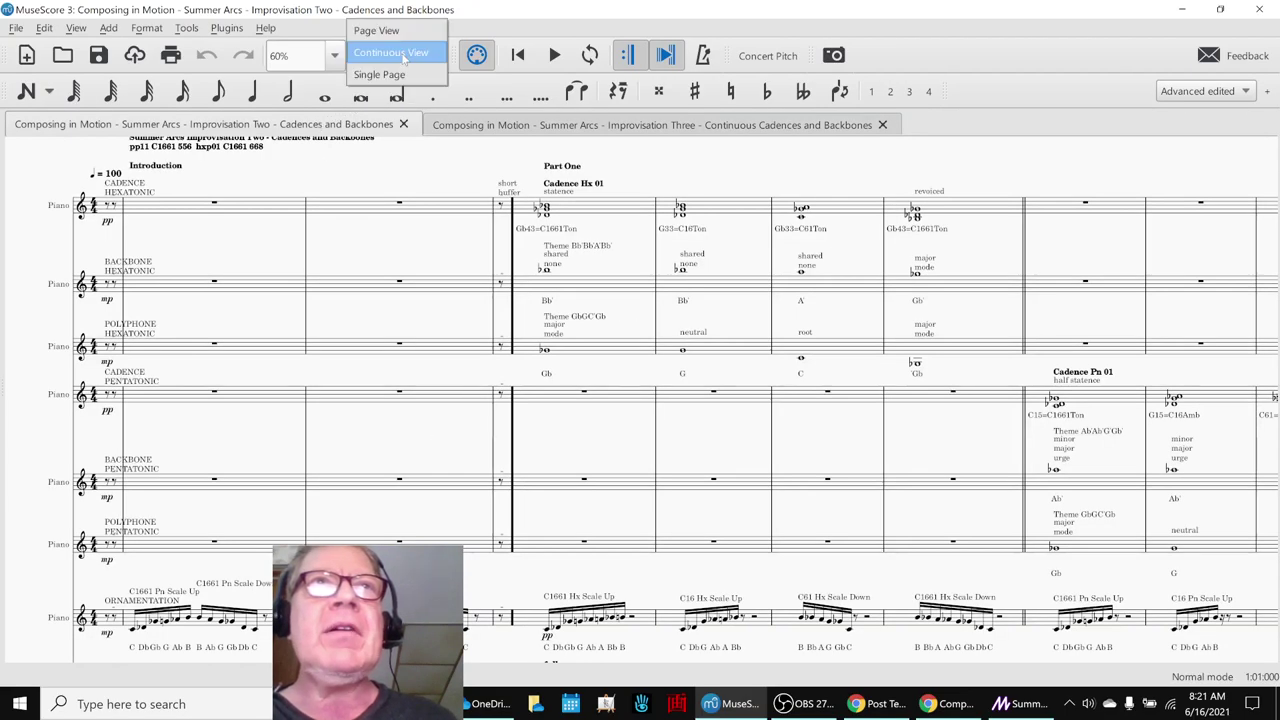
click(390, 74)
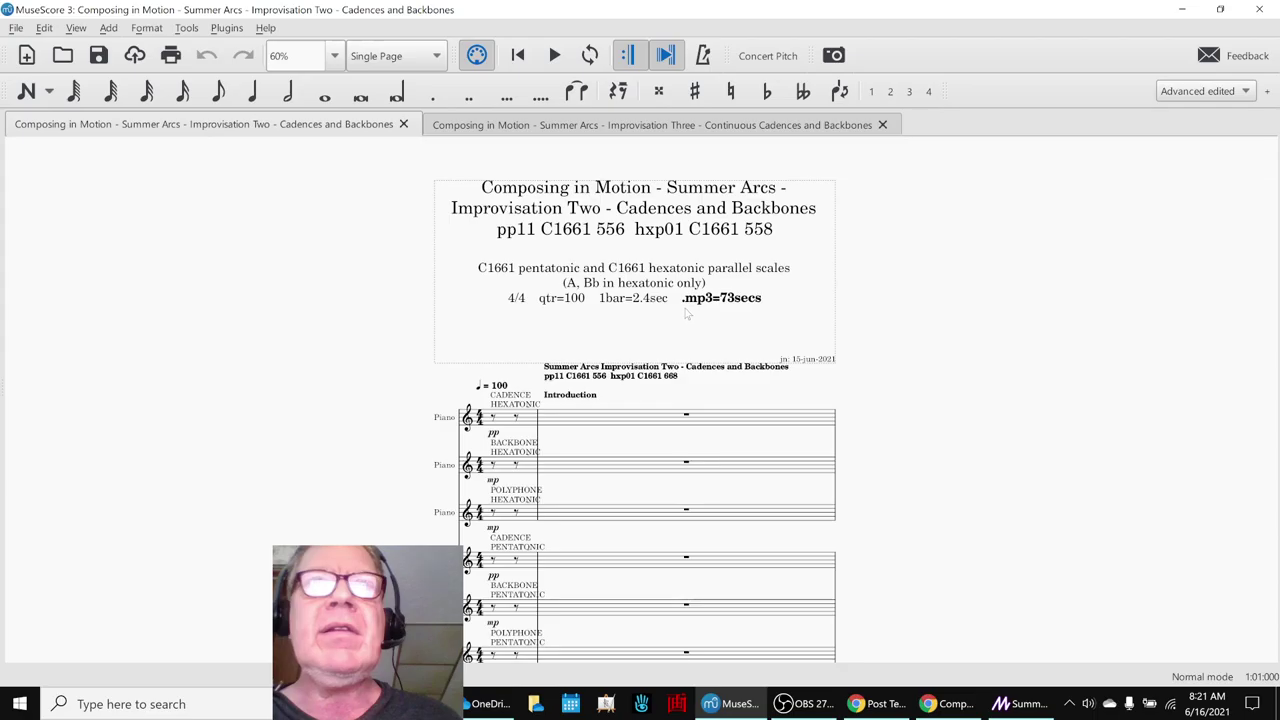
click(722, 300)
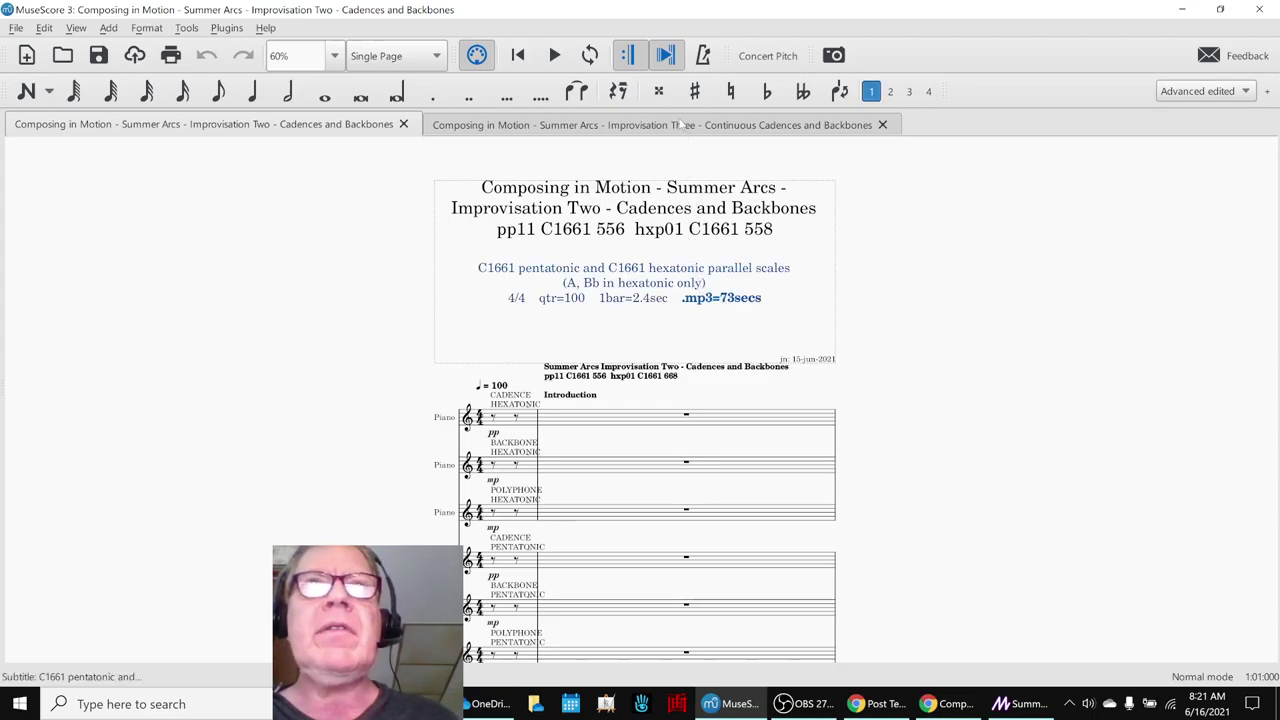
Step: Return to Improvisation Three and set it back to Continuous View
click(680, 124)
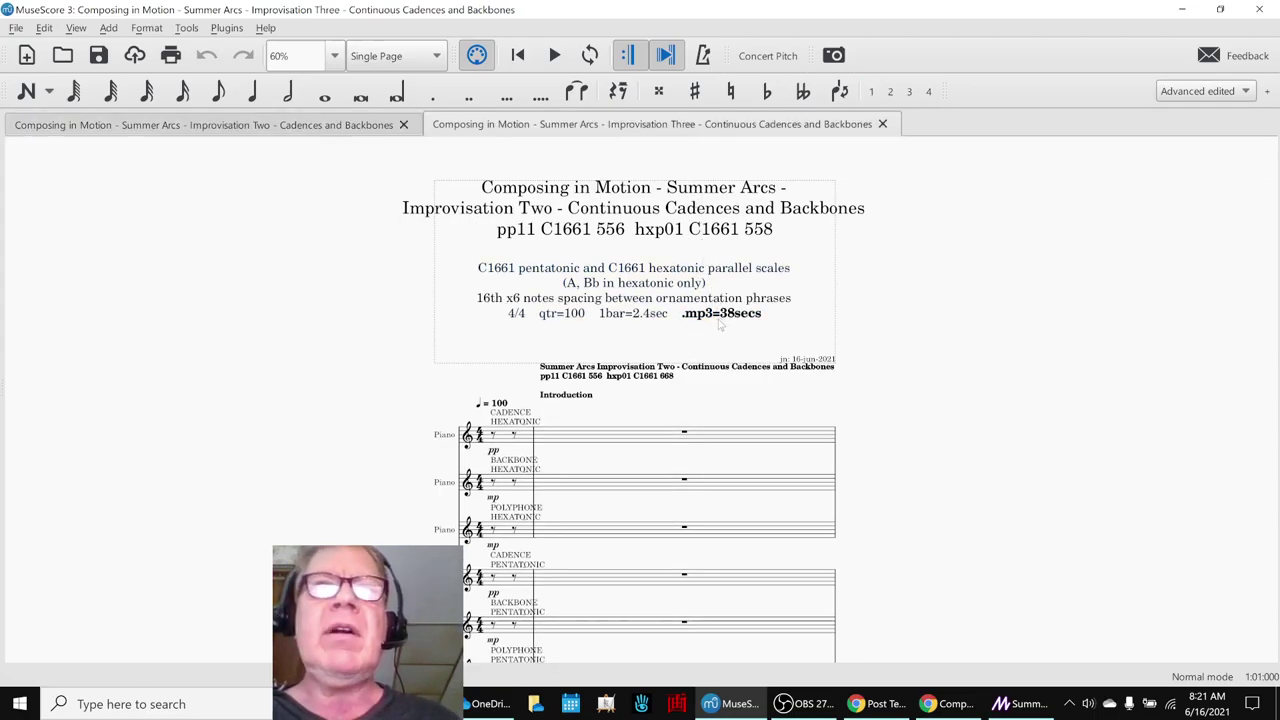
click(390, 56)
click(385, 34)
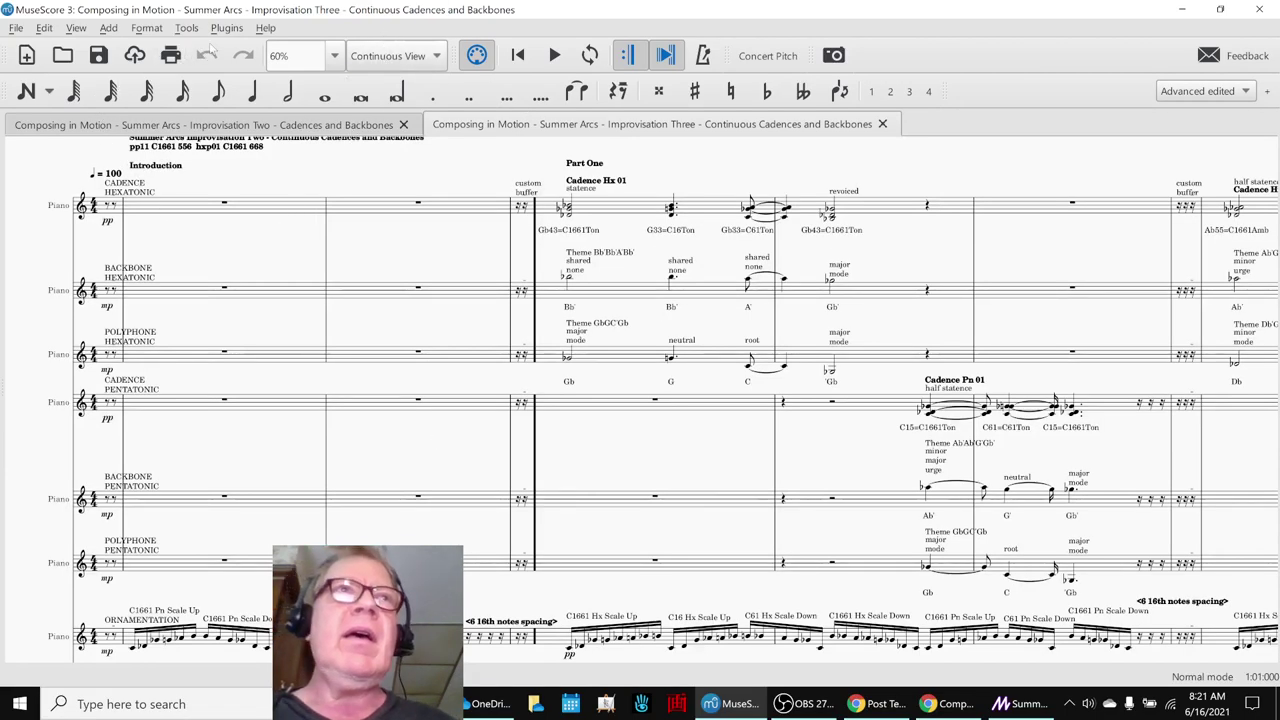
drag(292, 57, 257, 61)
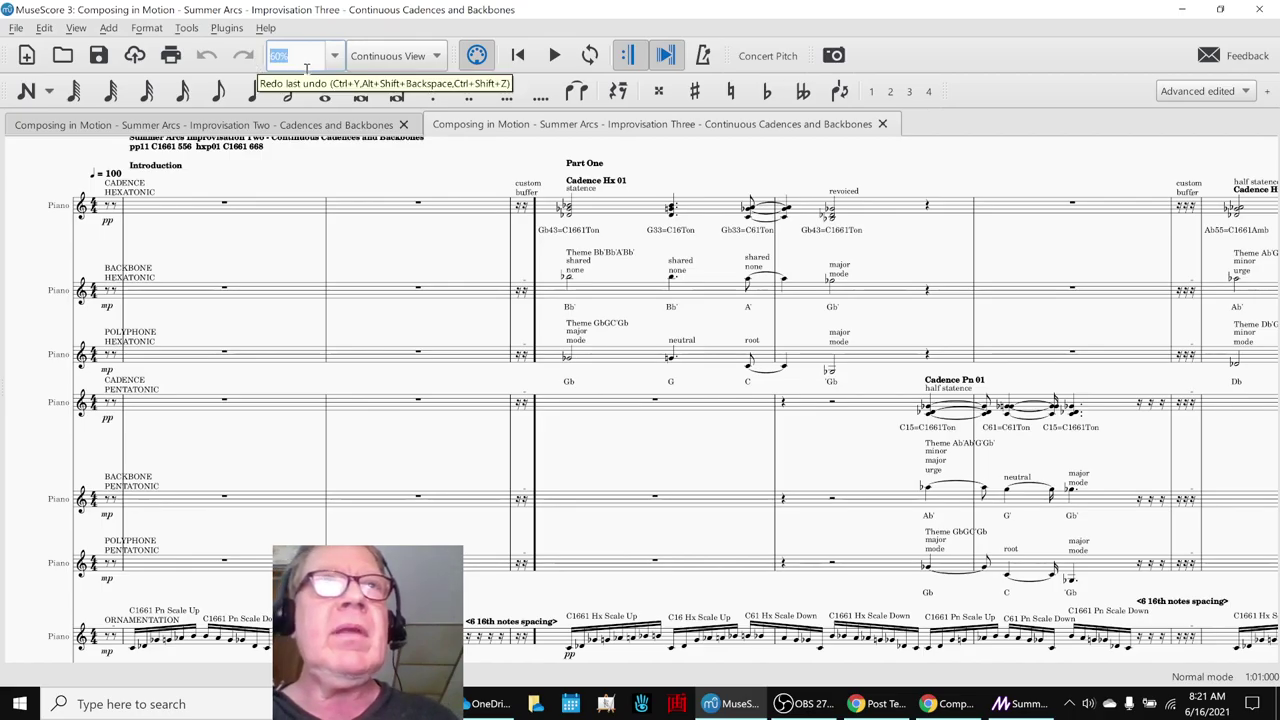
Step: Zoom Improvisation Three to 50%, then 40%, and play it from the start
click(336, 56)
click(317, 100)
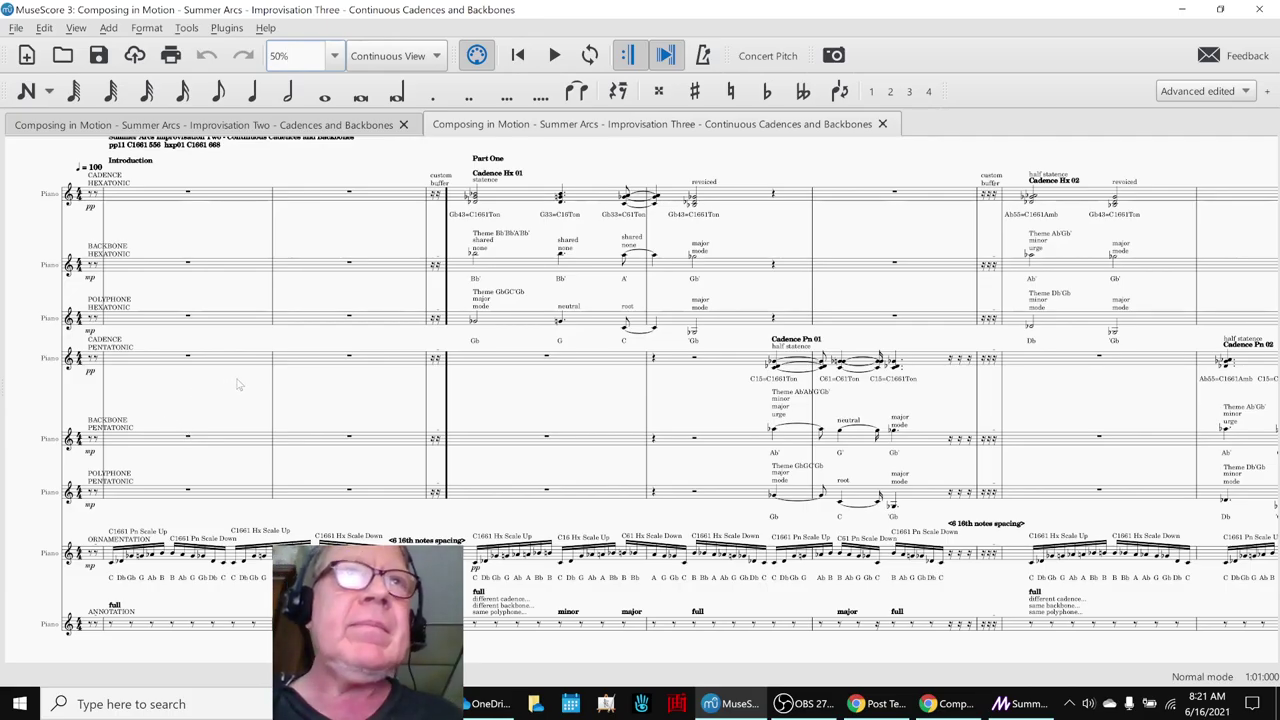
scroll(238, 384, up, 1)
scroll(238, 384, down, 1)
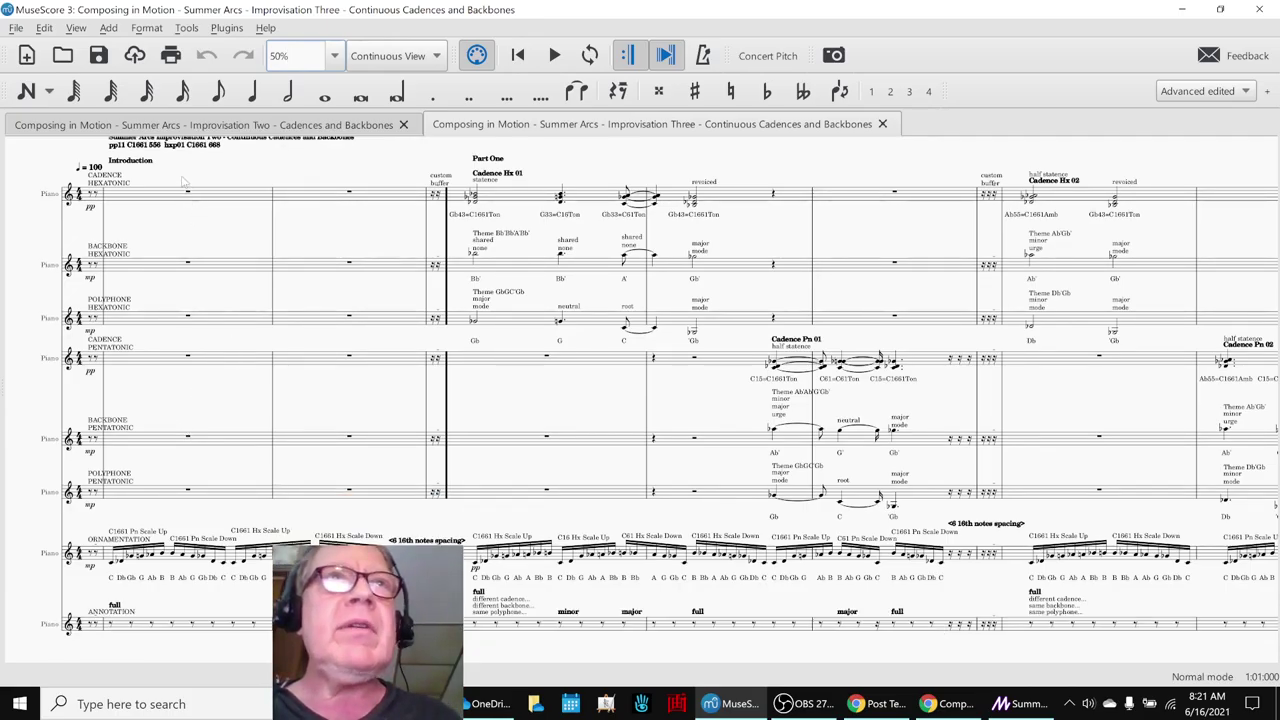
click(296, 60)
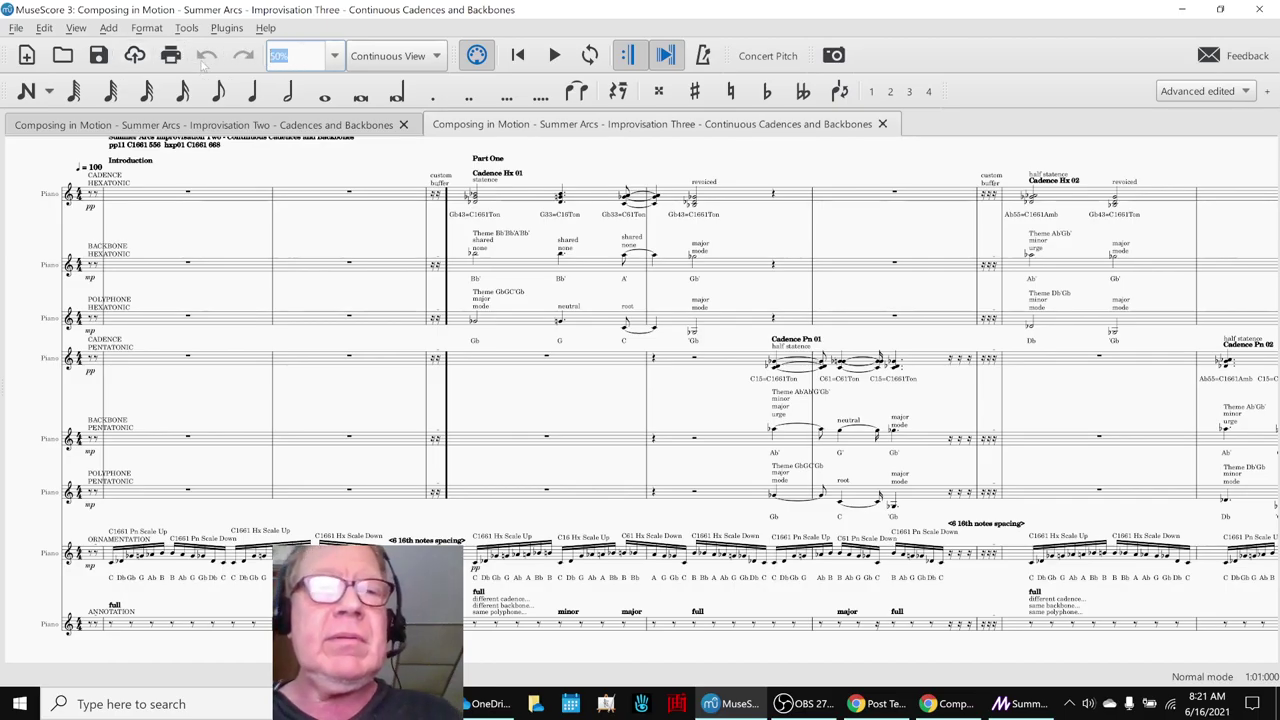
text(40)
key(Return)
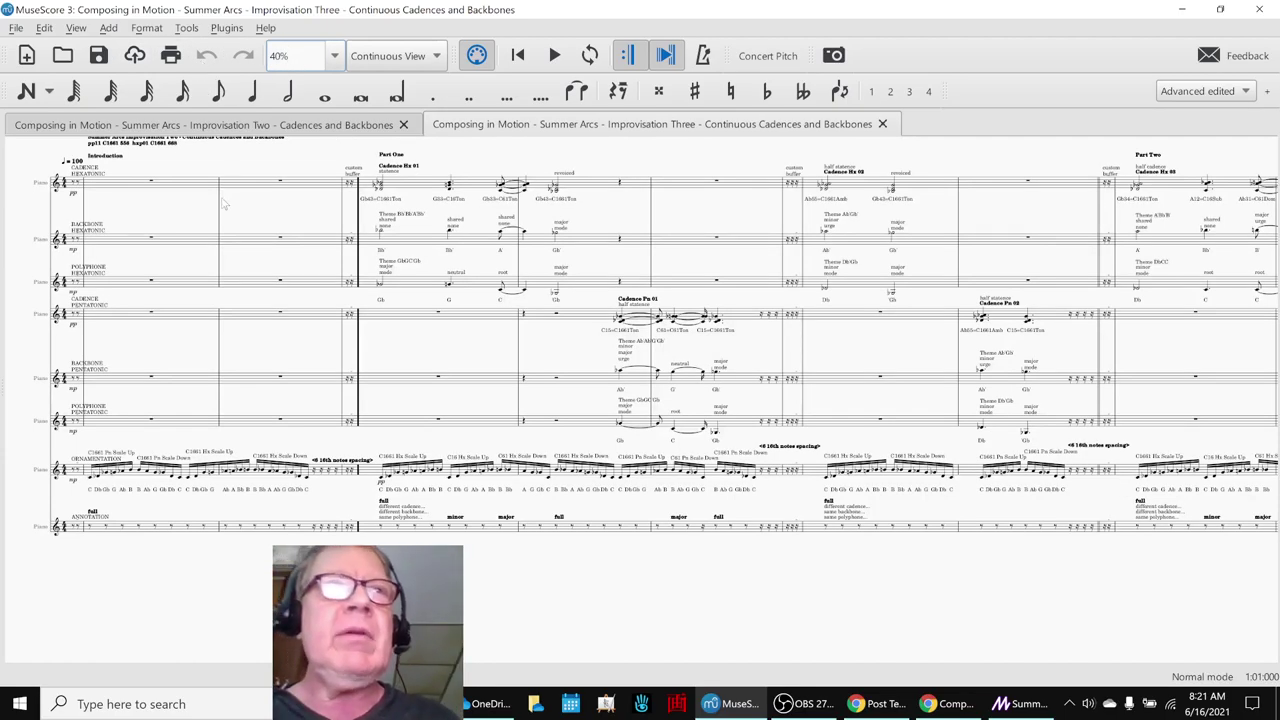
scroll(258, 220, up, 1)
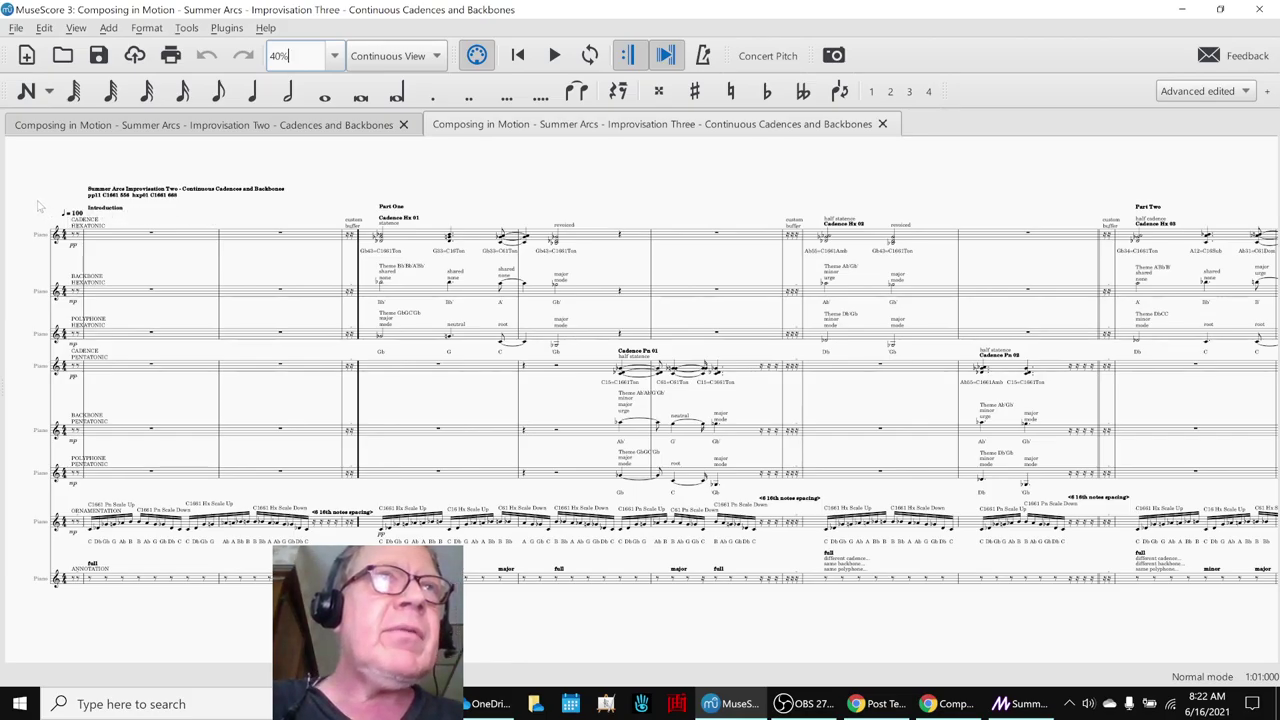
key(space)
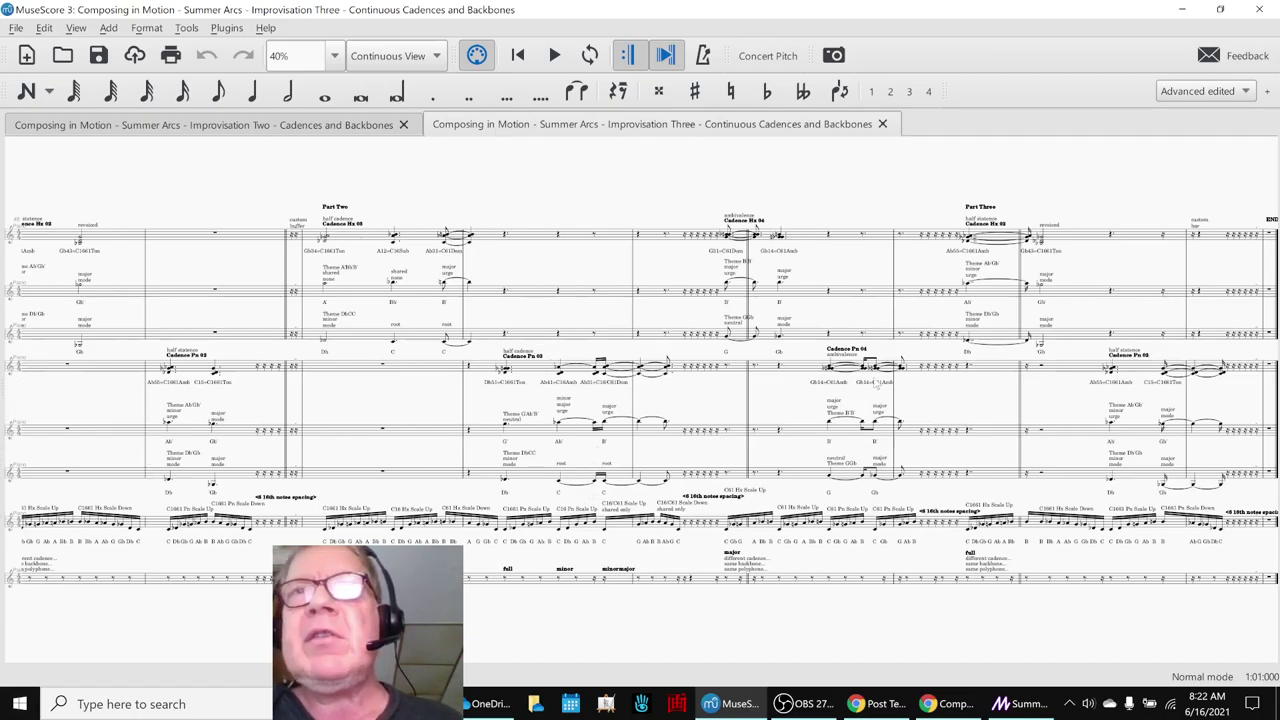
Step: Add the reflection 'and now we can hear the backbone polyphone themes more strong' in B23
click(946, 706)
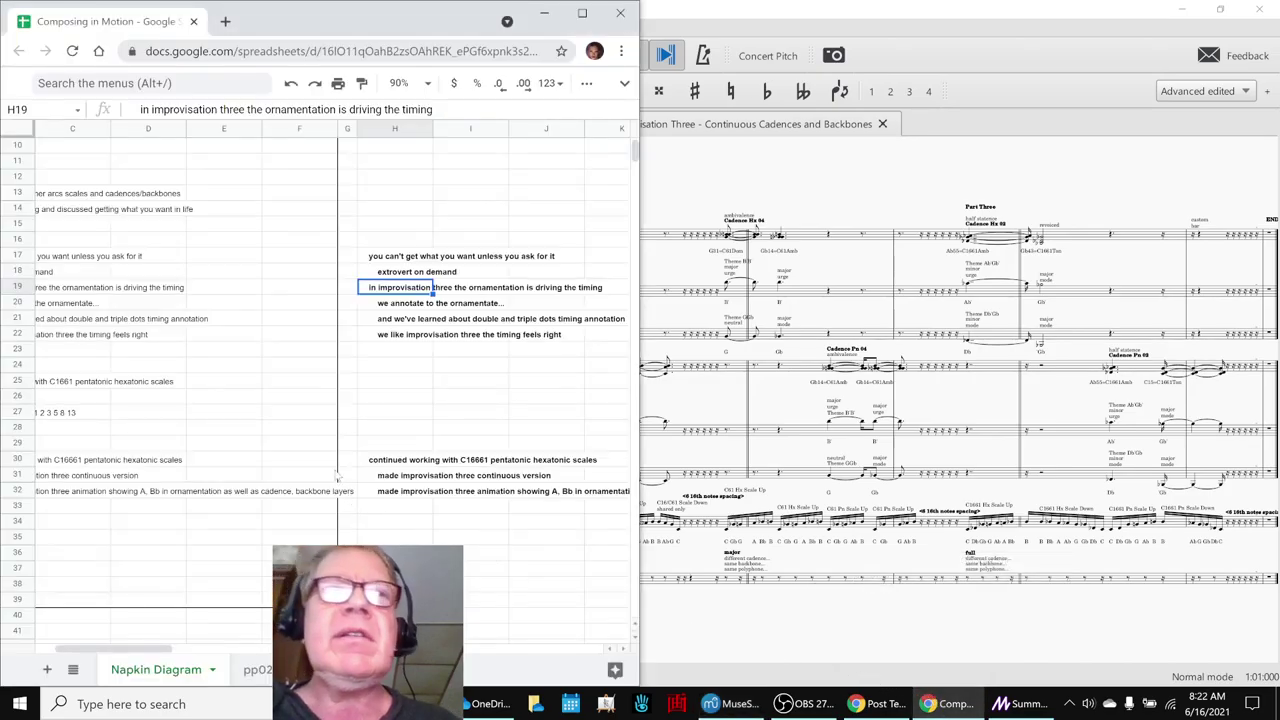
click(326, 423)
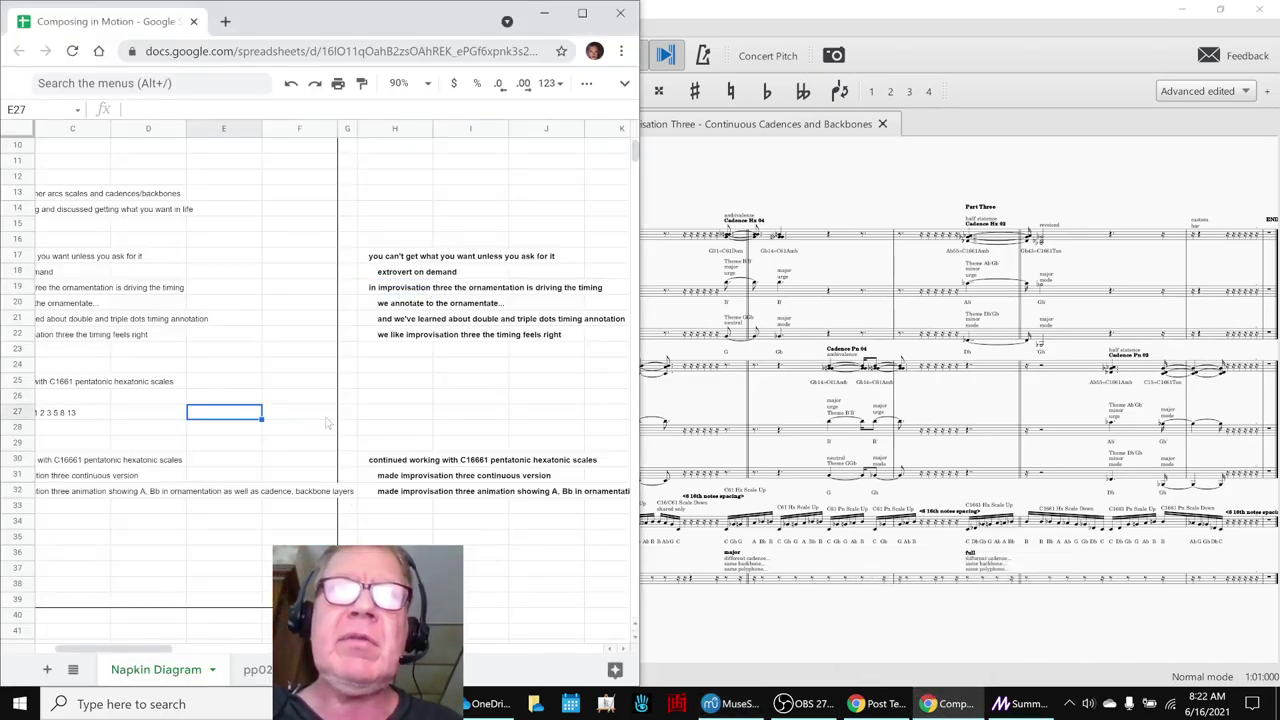
key(Home)
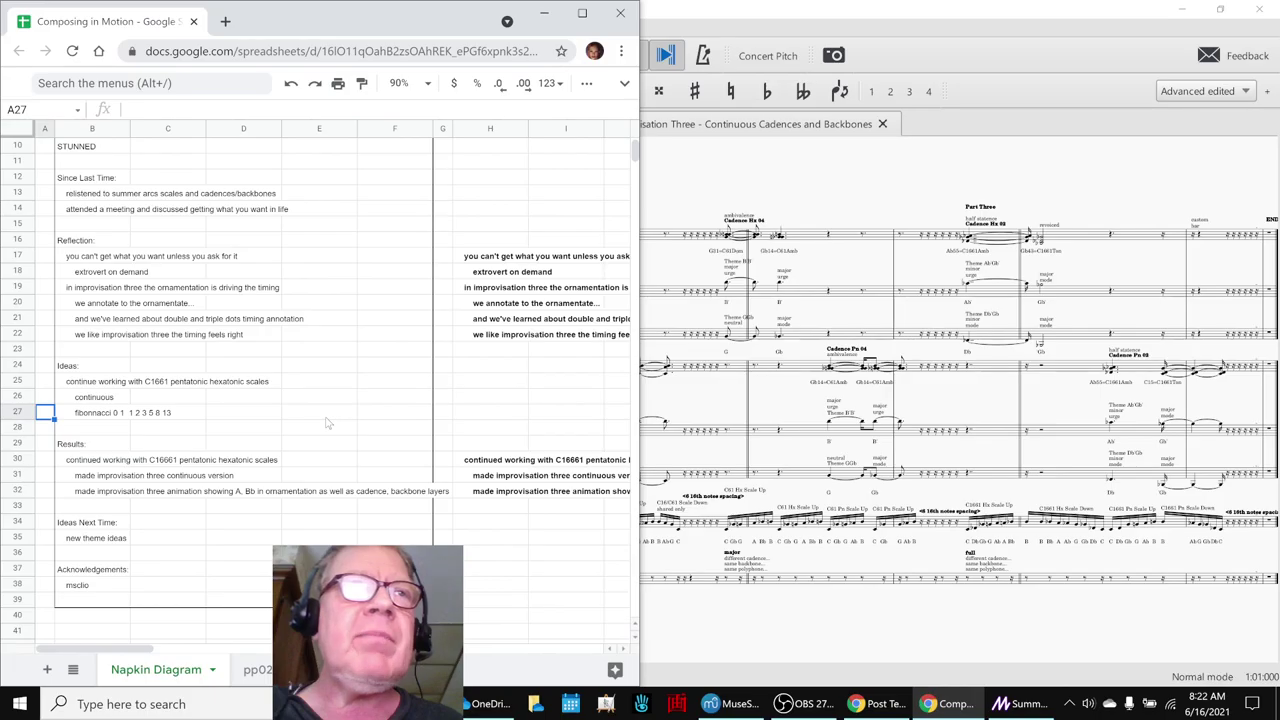
key(Down)
key(Down)
key(Down)
key(Down)
key(Down)
key(Down)
key(Down)
key(Down)
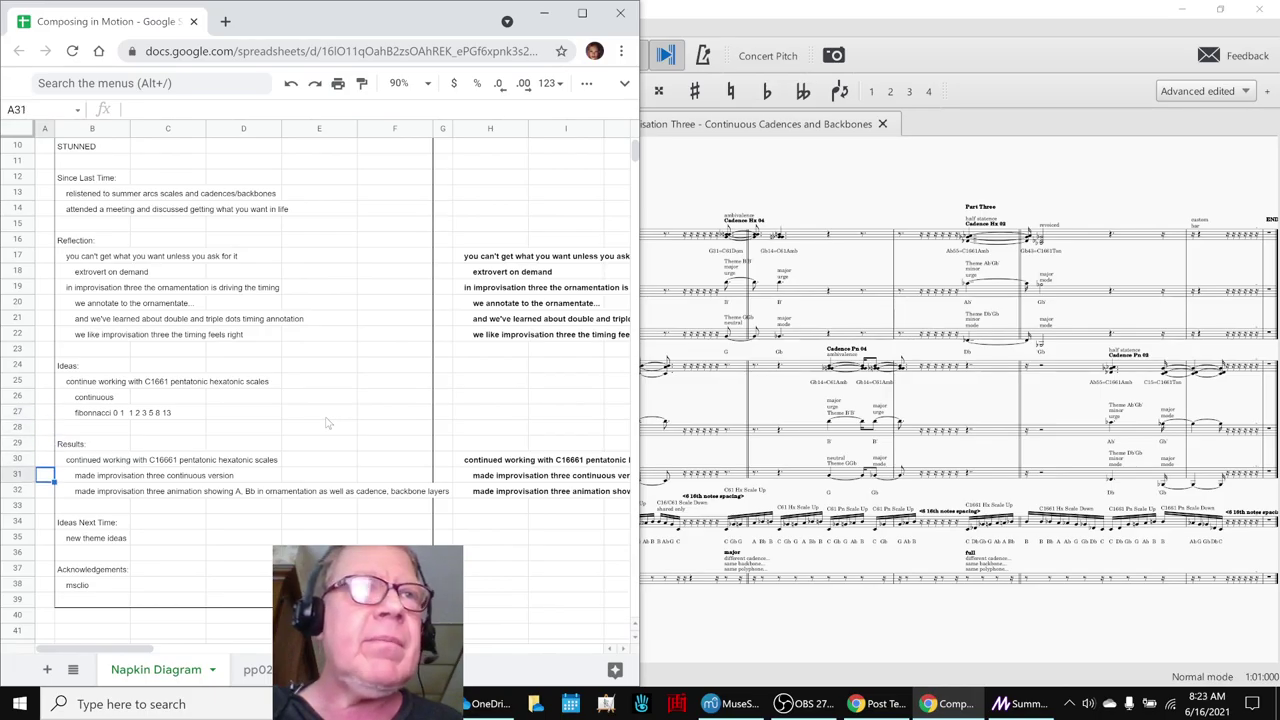
key(Right)
key(Down)
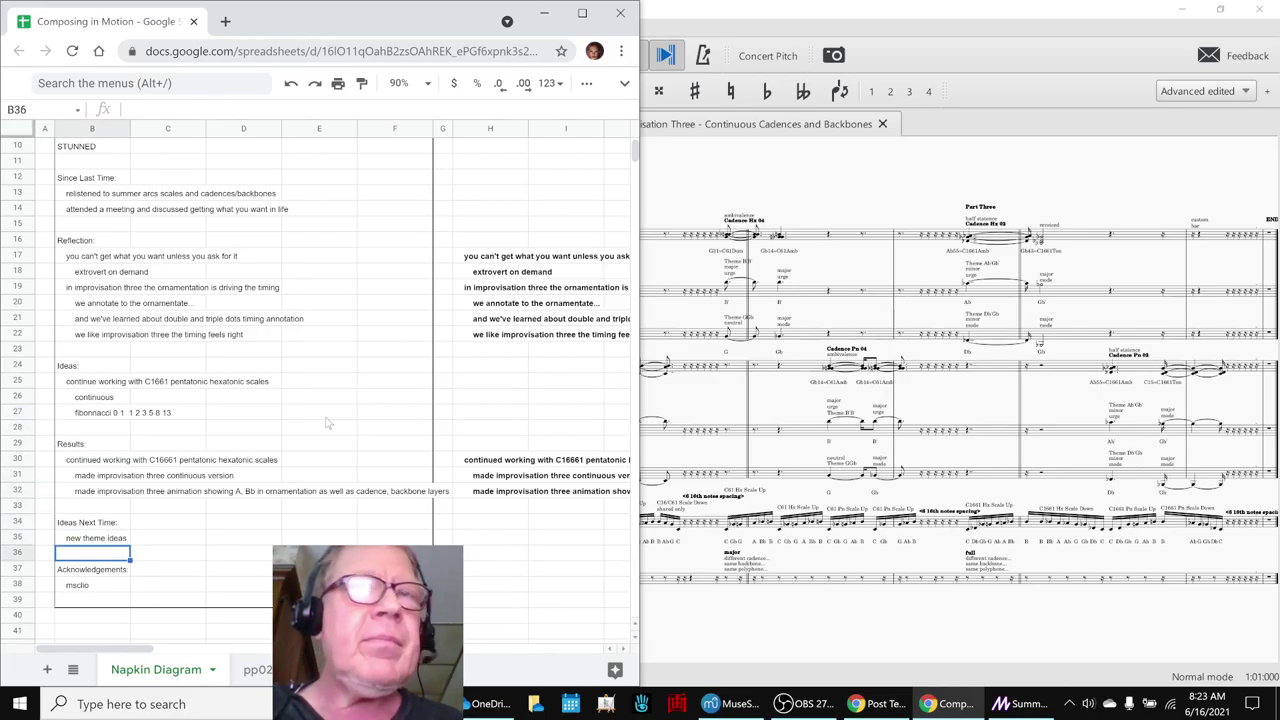
key(Up)
key(Up)
key(Up)
key(Up)
key(Up)
key(Up)
key(Up)
key(Up)
key(Up)
key(Up)
key(Up)
key(Up)
key(Up)
key(Up)
key(Up)
key(Up)
key(Up)
key(Up)
key(Up)
key(Up)
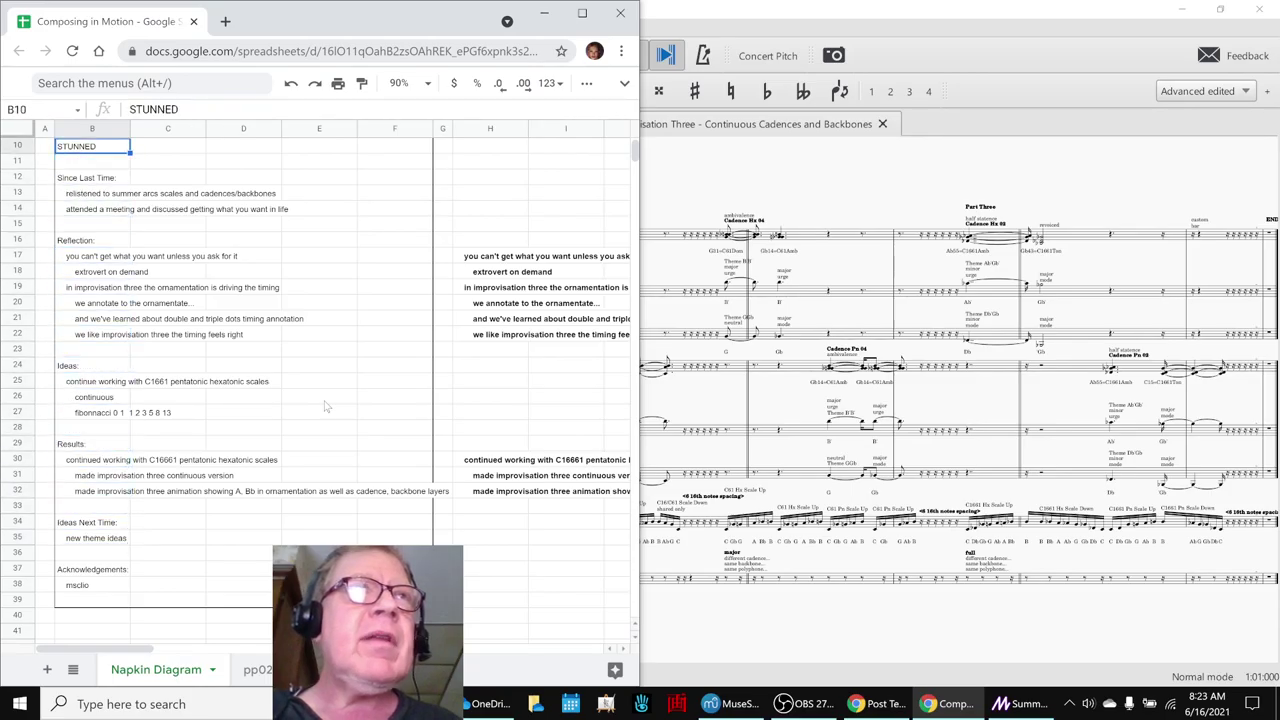
key(Down)
key(Down)
key(Down)
key(Down)
key(Down)
key(Down)
key(Down)
key(Down)
key(Down)
key(Down)
key(Down)
key(Down)
key(Down)
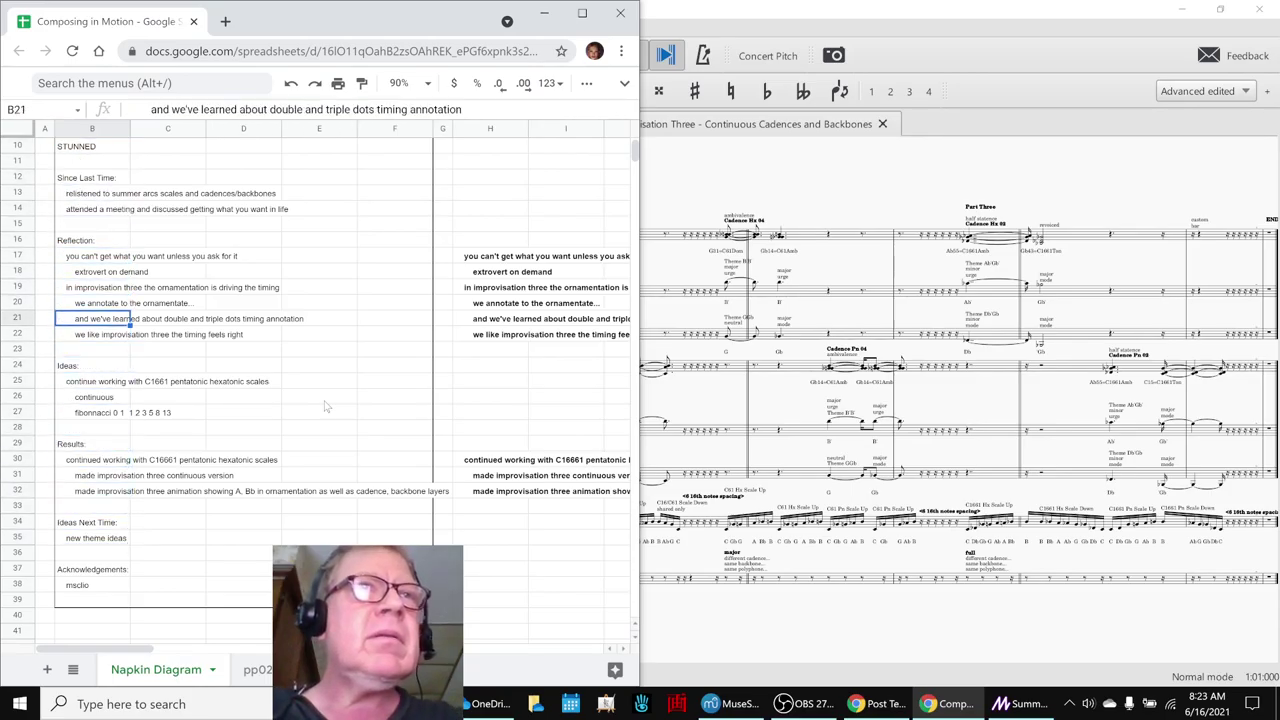
key(Return)
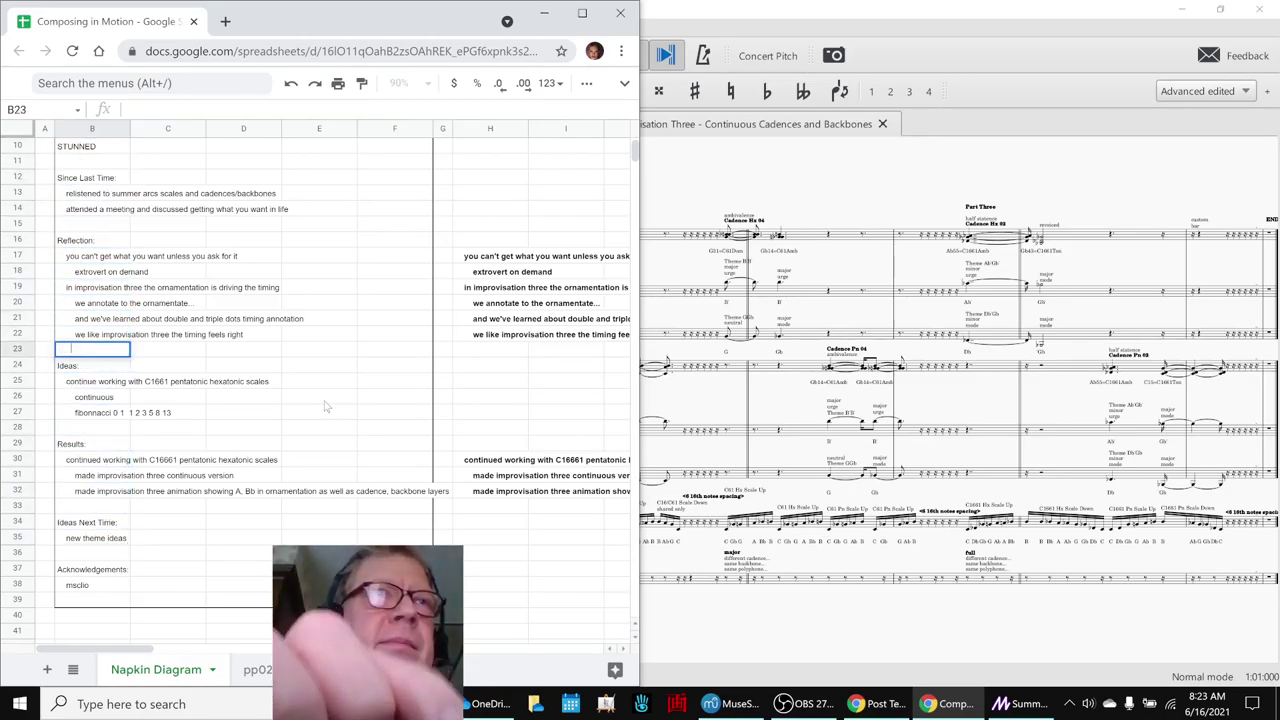
text(and now we can hear th)
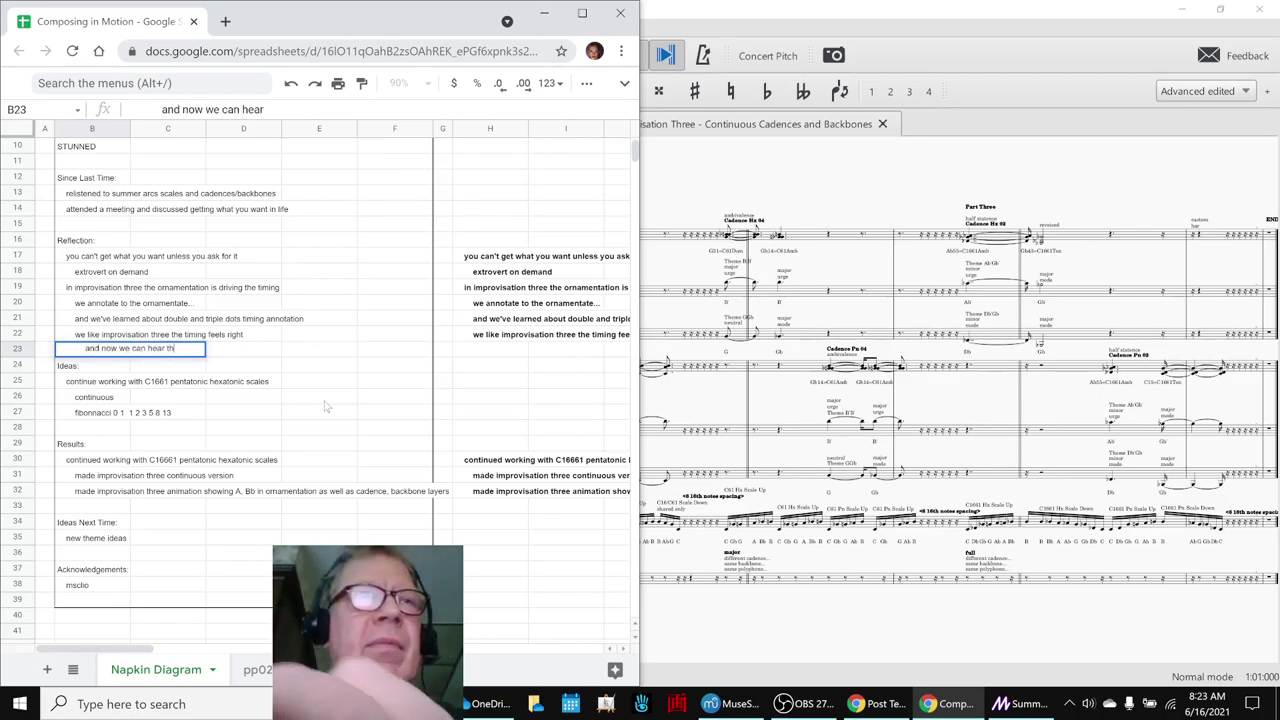
text(e backbone polypho)
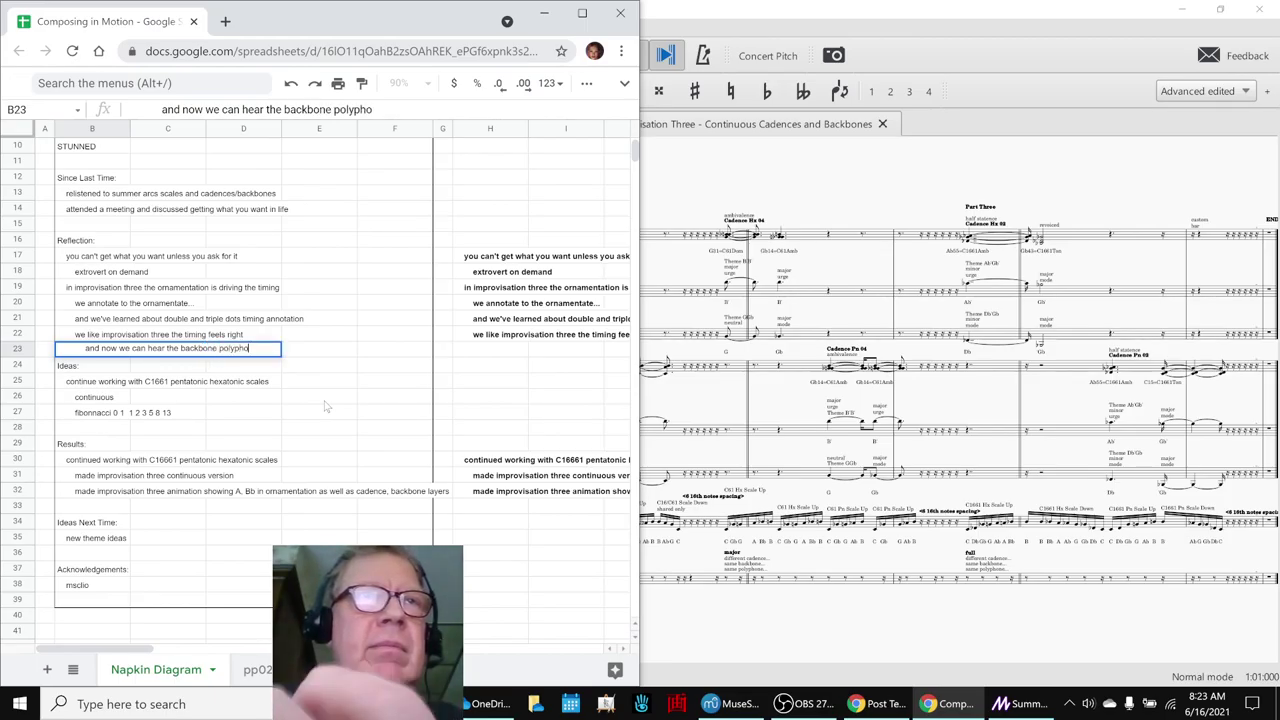
text(ne themes more strongly)
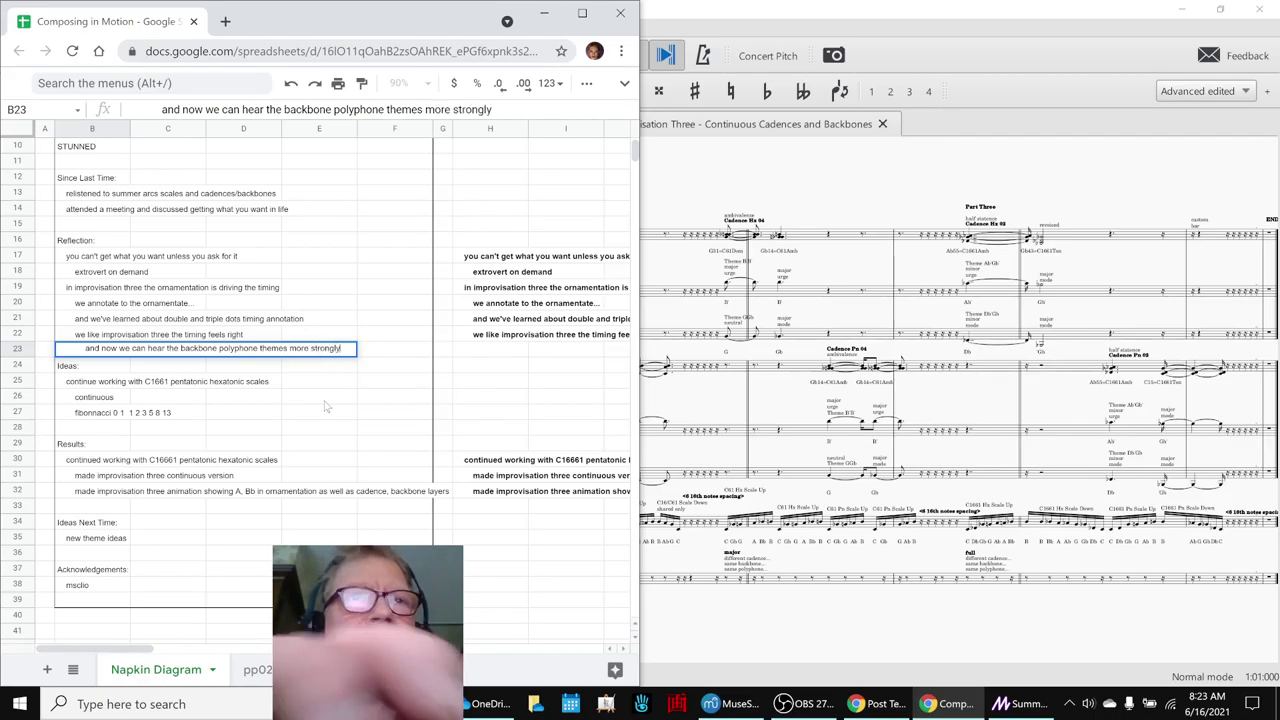
key(Return)
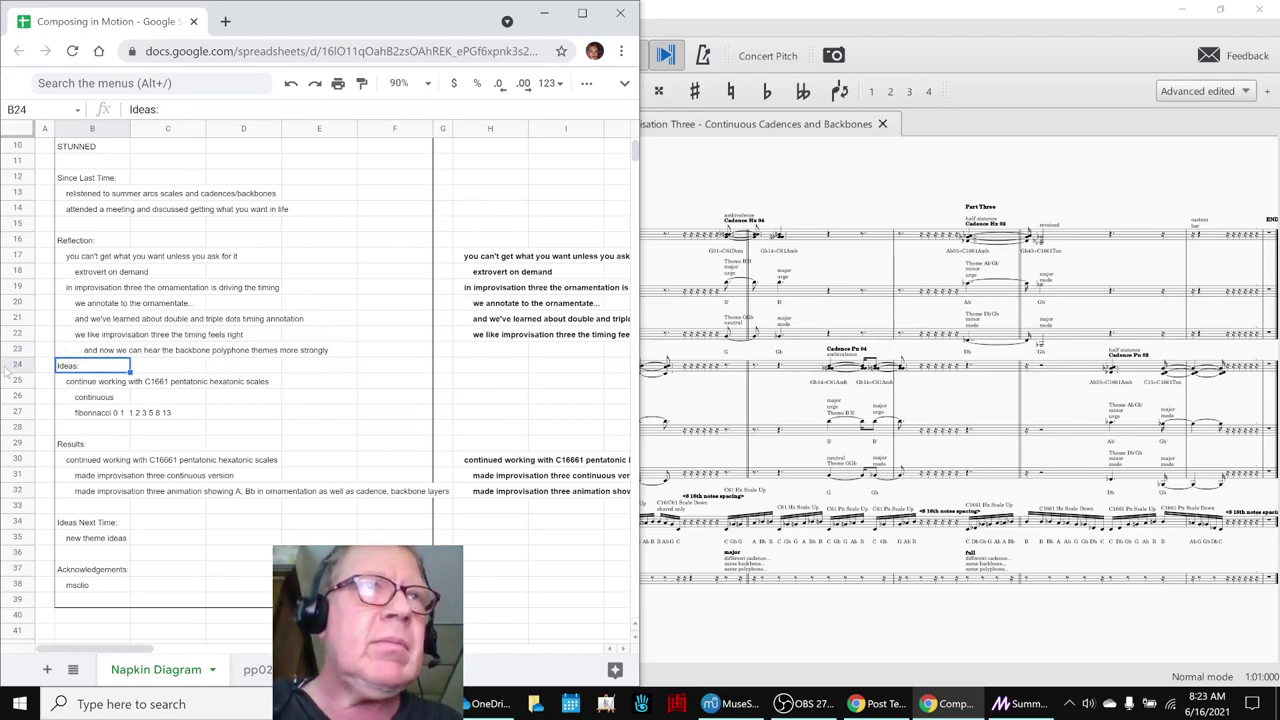
Step: Insert a blank row above Ideas:, then bring MuseScore and OBS forward
right_click(14, 370)
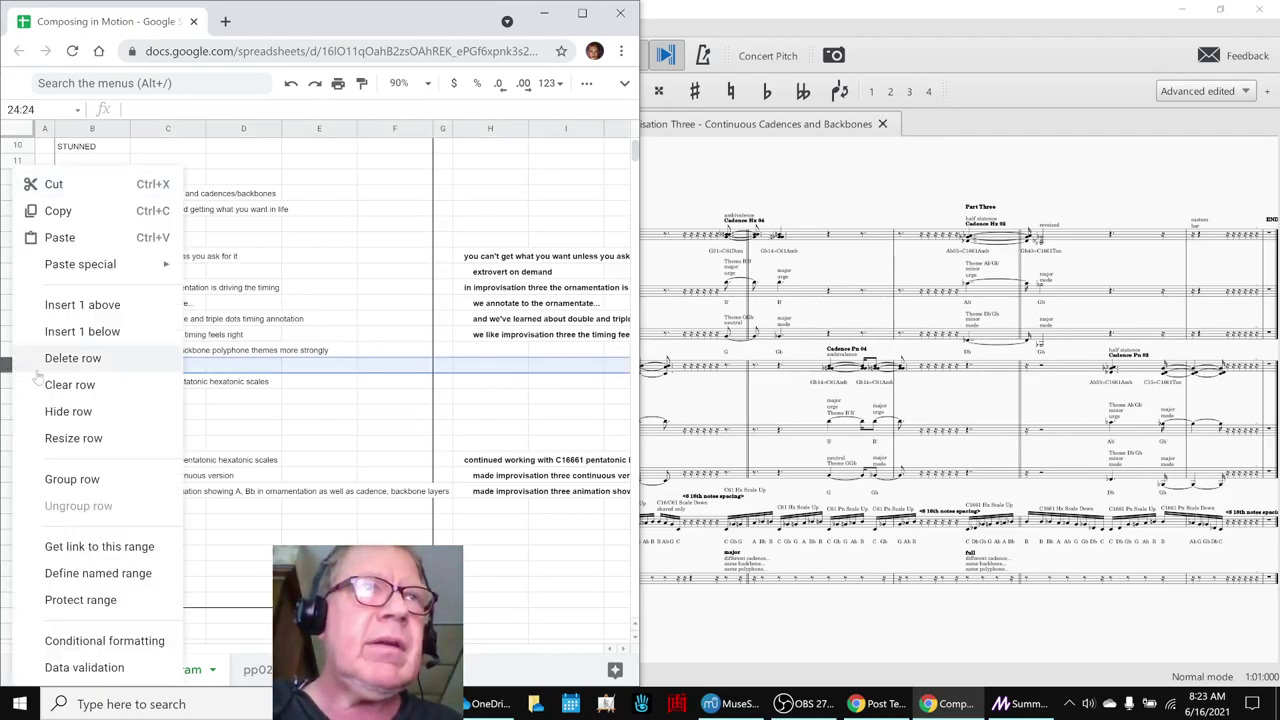
click(66, 306)
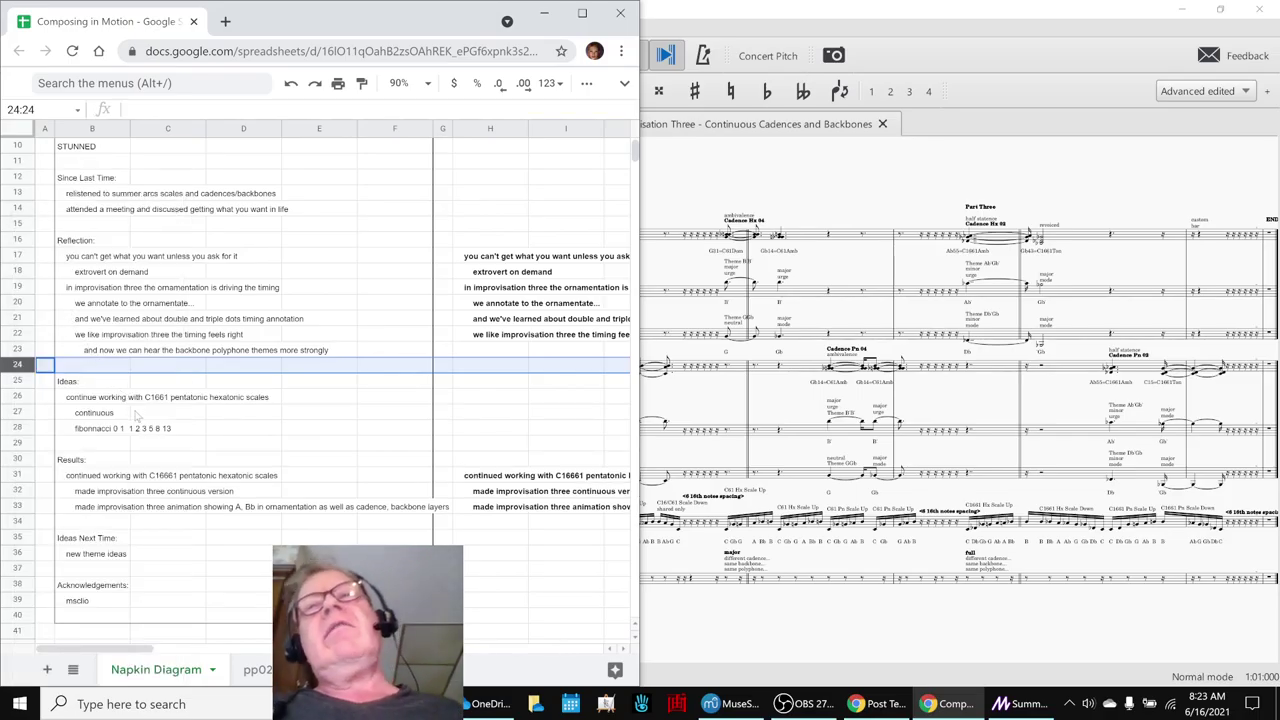
click(113, 560)
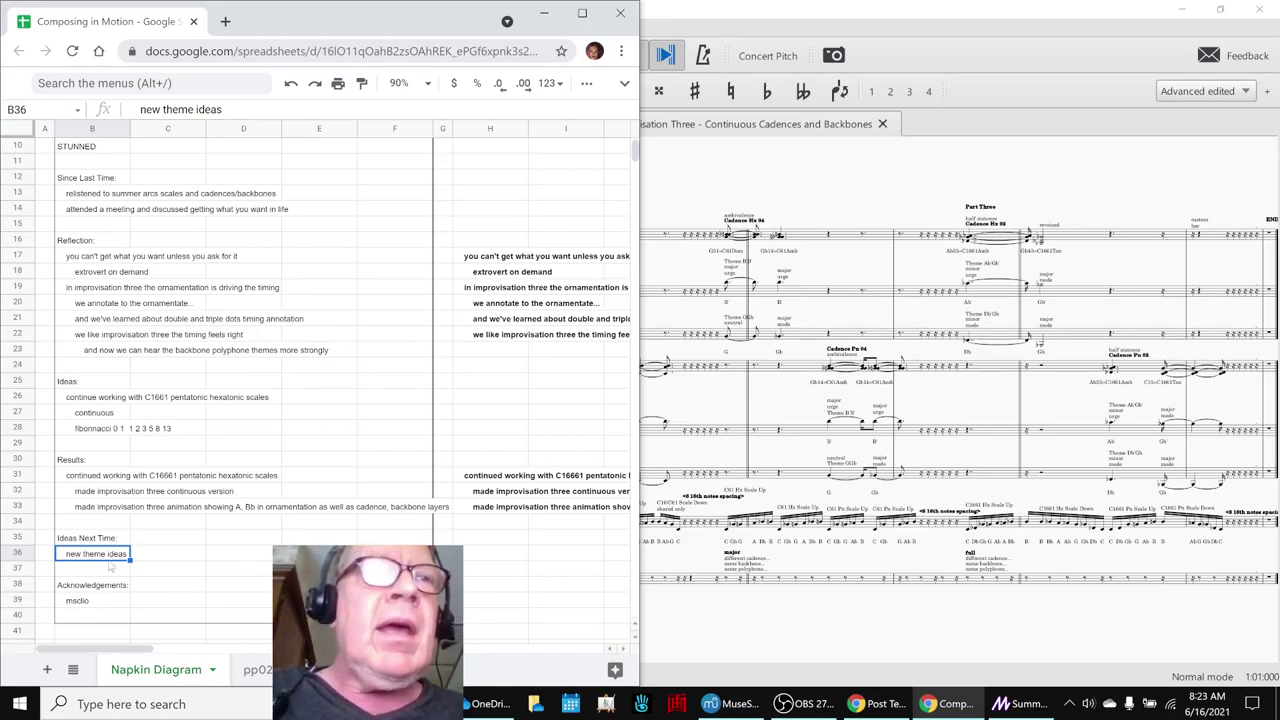
click(97, 604)
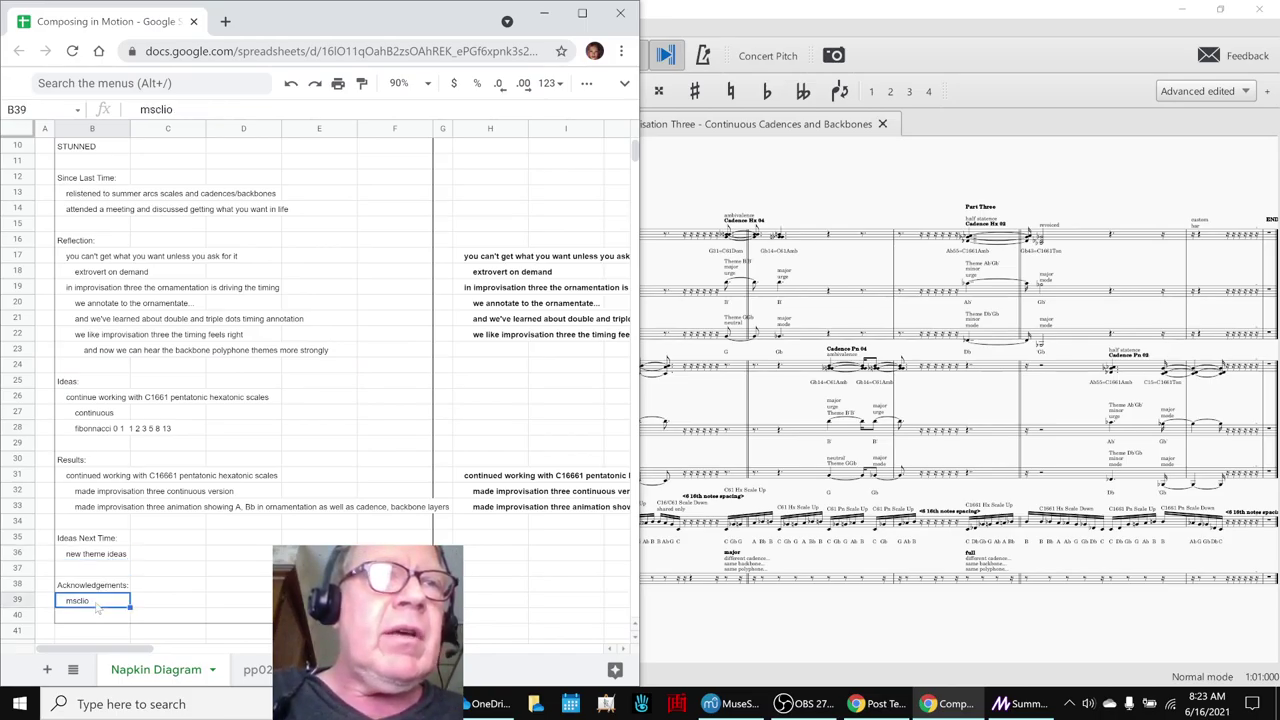
click(751, 613)
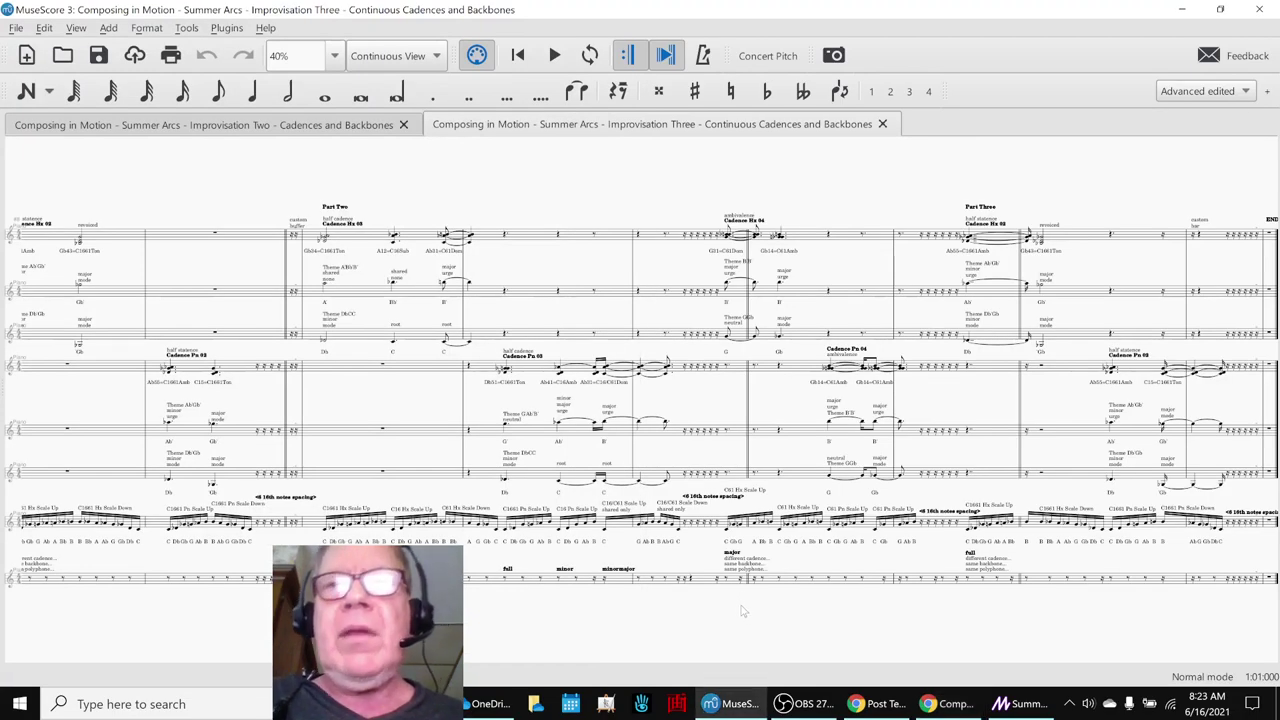
click(800, 704)
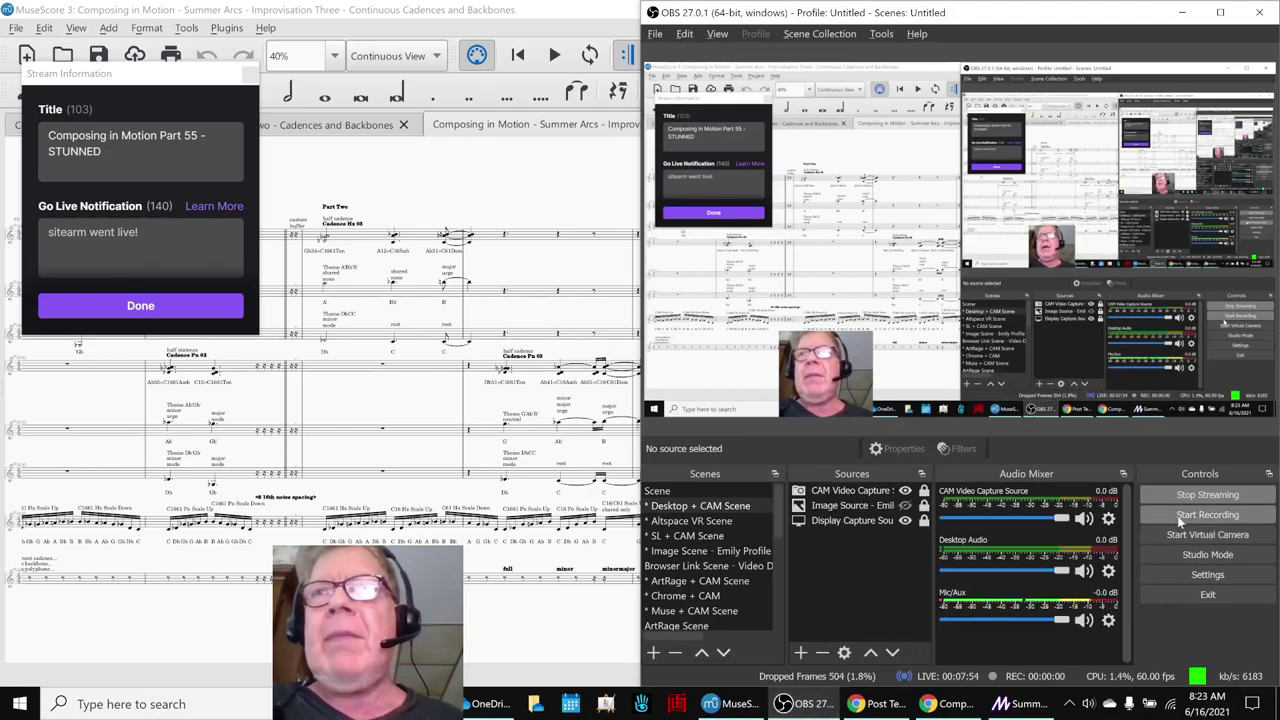